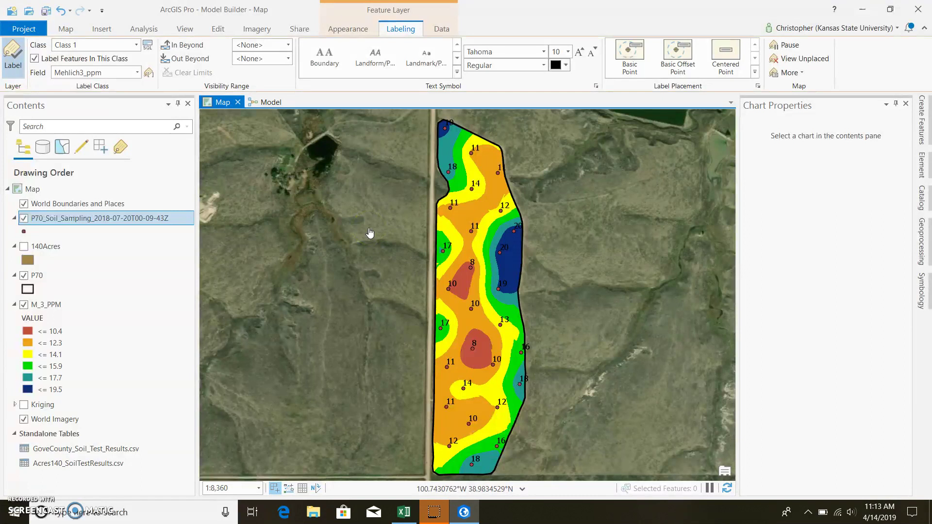
Look over the existing soil model diagram, then go back to the field map.
left_click(263, 104)
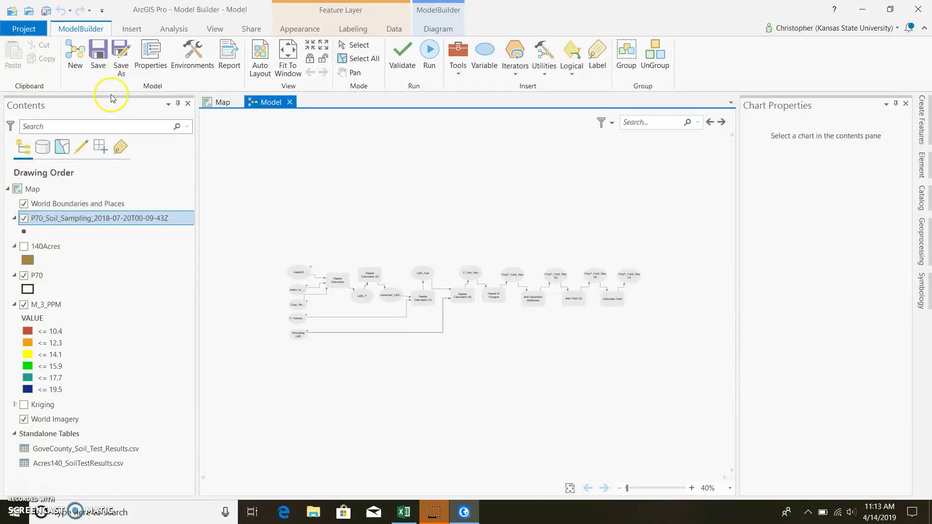
left_click(222, 102)
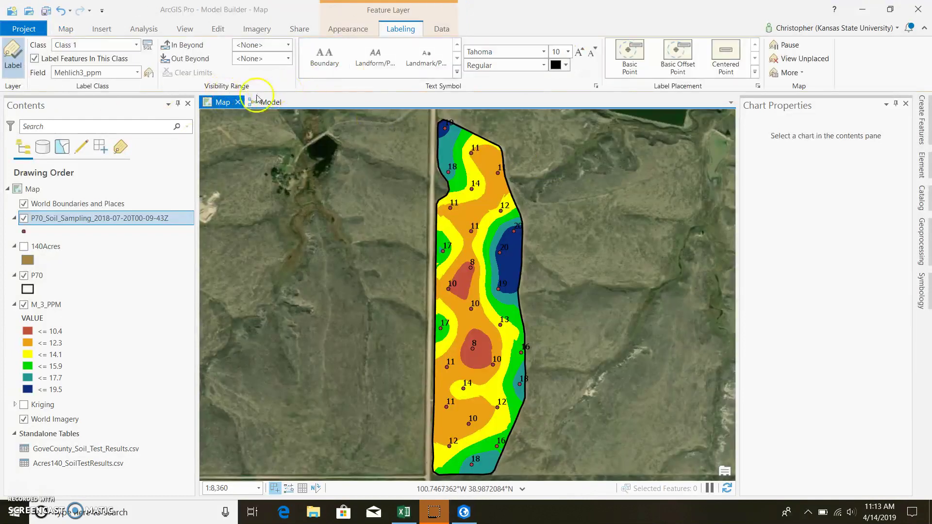
Start a new ModelBuilder model and set both its name and label to 655Test.
left_click(143, 30)
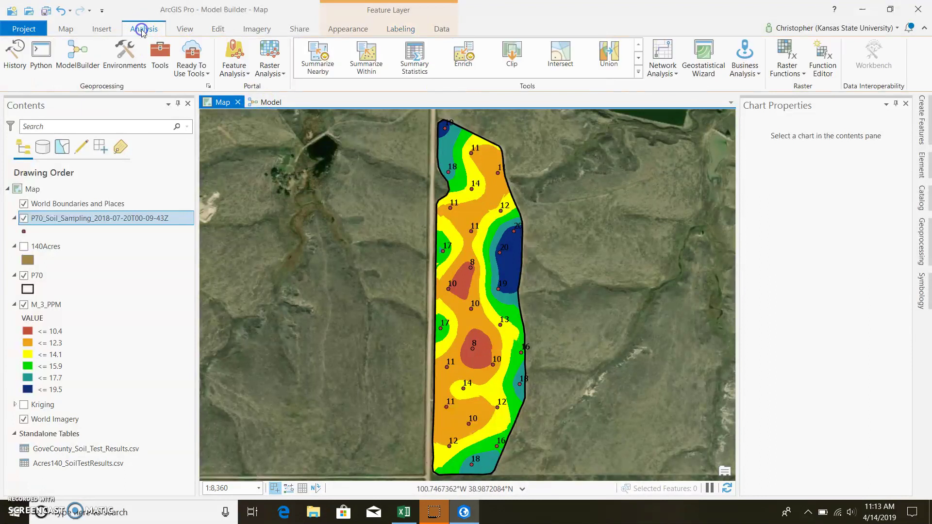
left_click(78, 52)
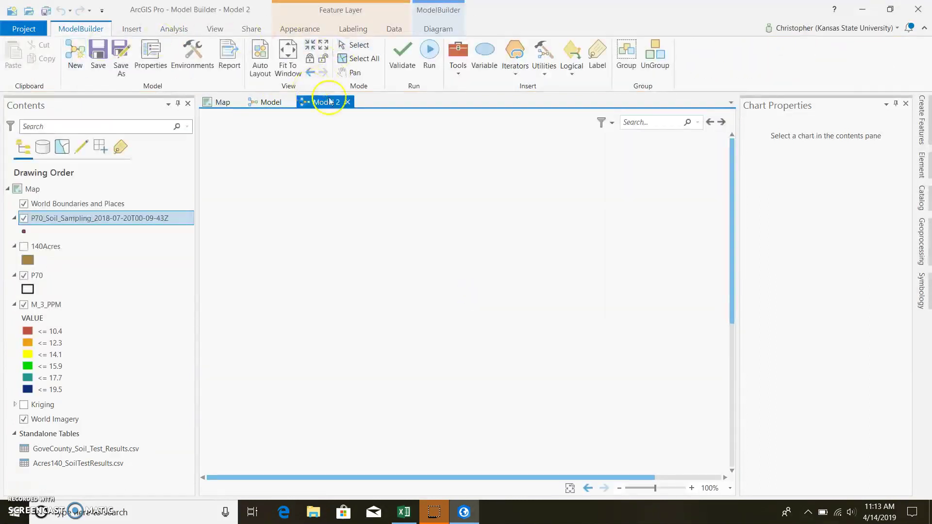
left_click(161, 63)
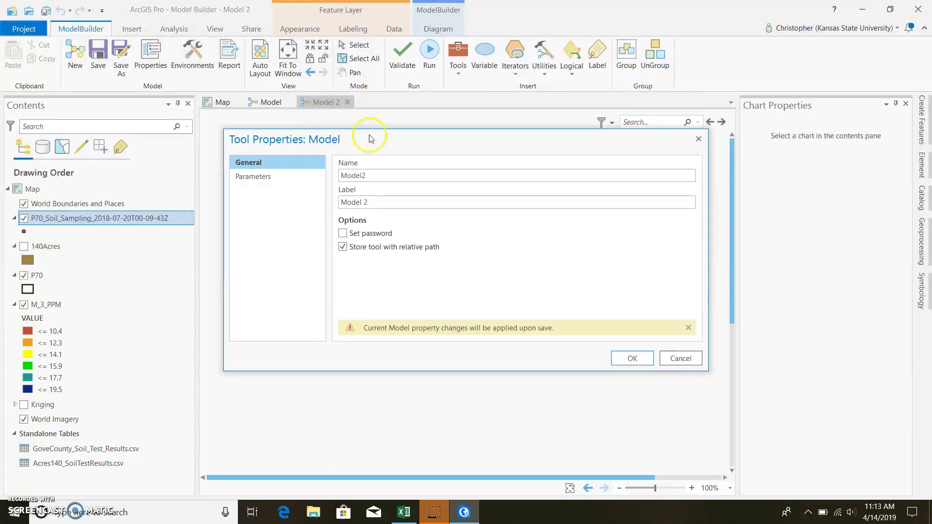
double_click(384, 176)
key("BackSpace")
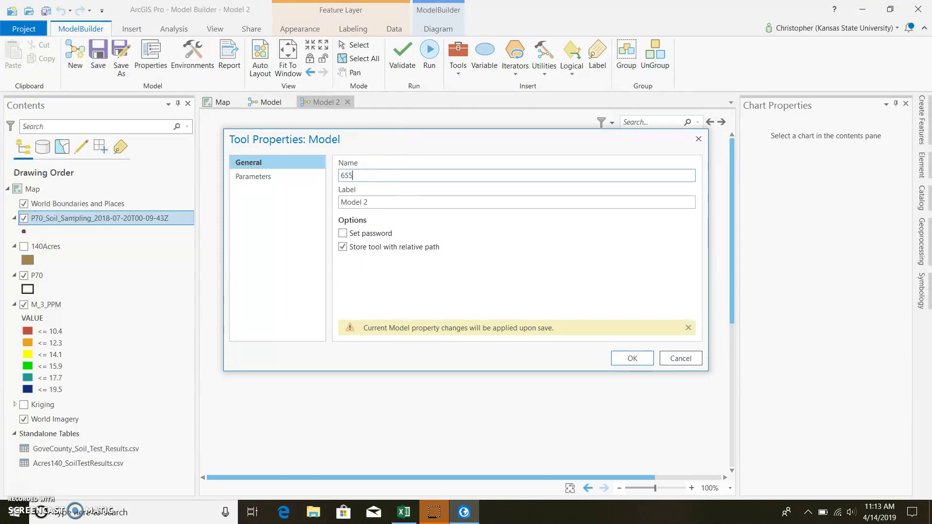
type("655Test")
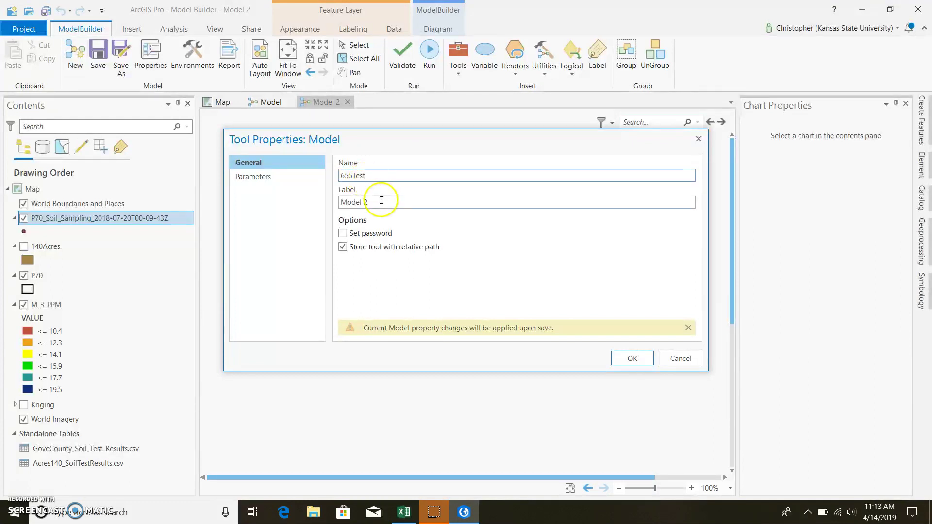
left_click(381, 200)
key("BackSpace")
key("BackSpace")
key("BackSpace")
key("BackSpace")
key("BackSpace")
key("BackSpace")
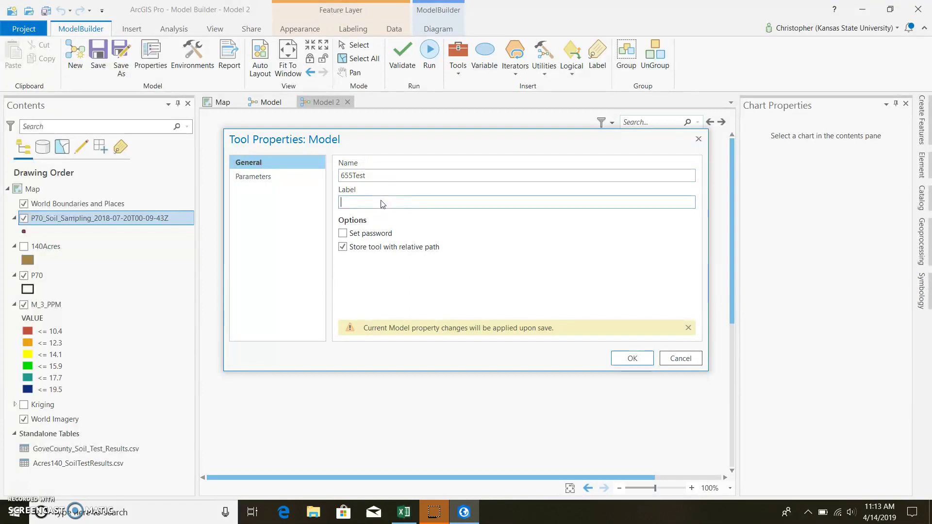
type("655Test")
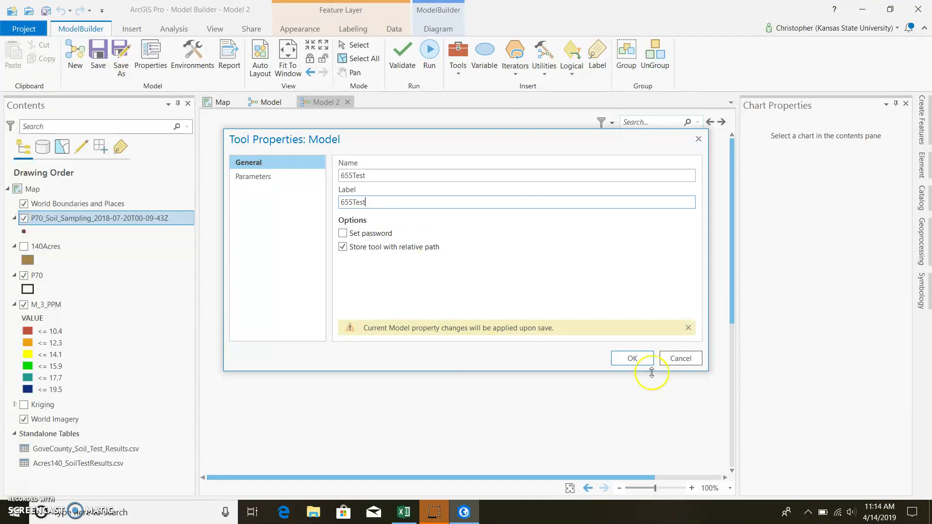
left_click(632, 358)
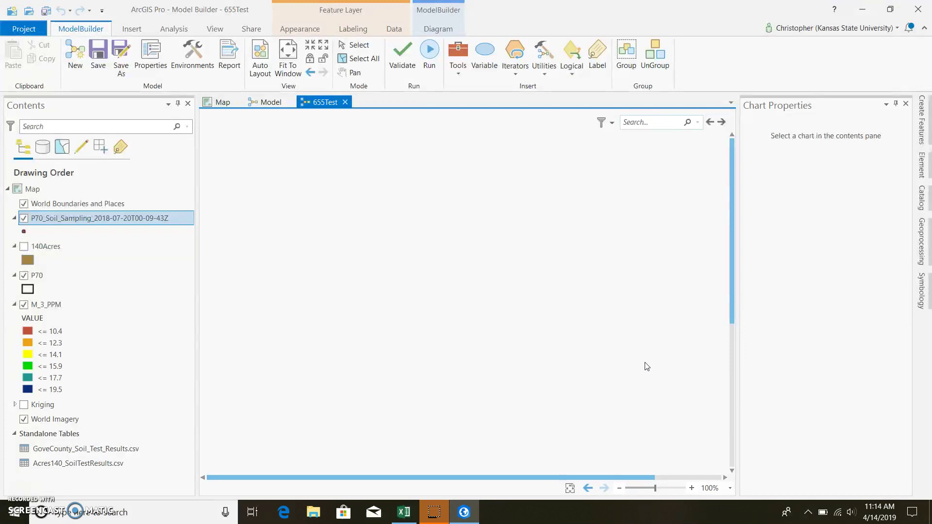
Add a Raster Layer variable to the empty 655Test model.
left_click(224, 103)
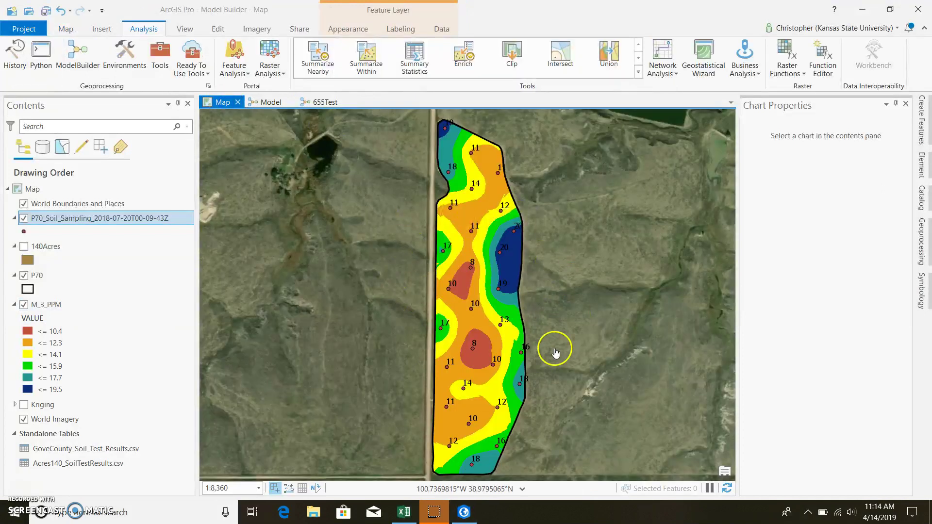
left_click(324, 103)
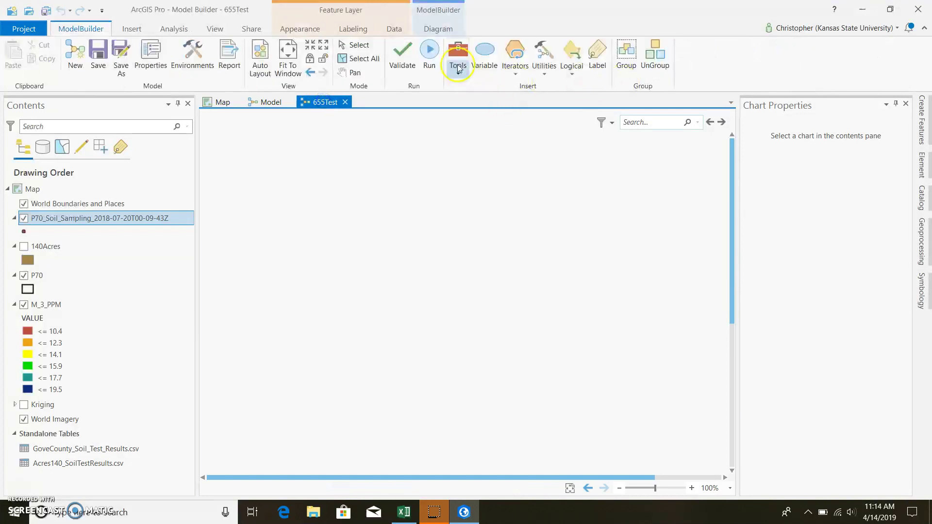
left_click(488, 68)
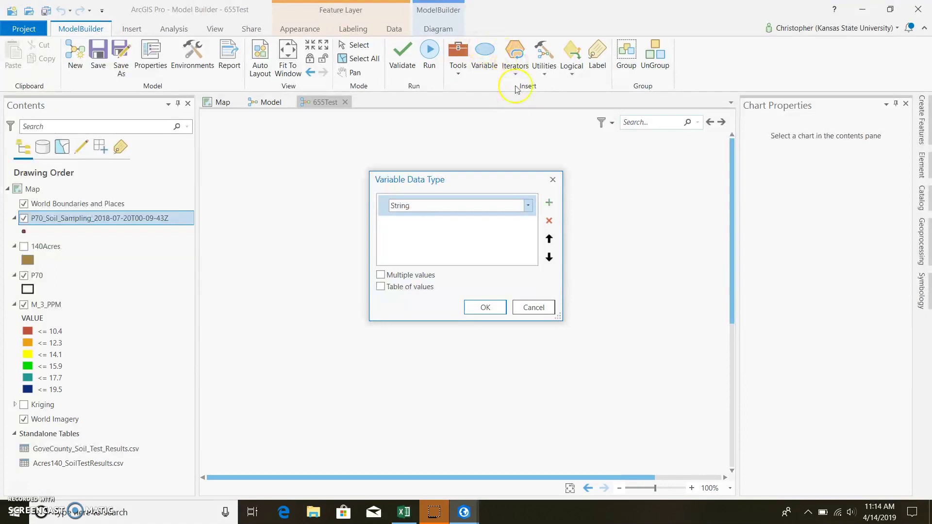
left_click(457, 207)
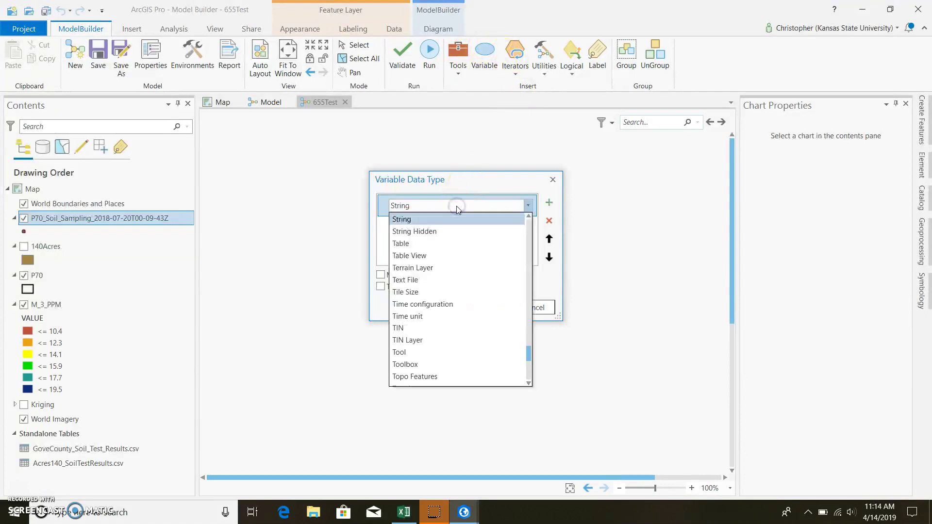
type("ras")
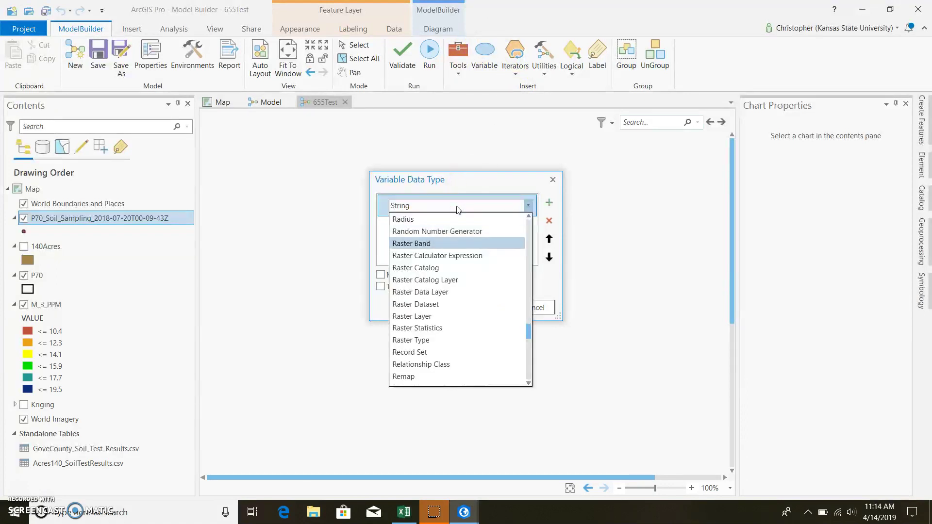
left_click(442, 318)
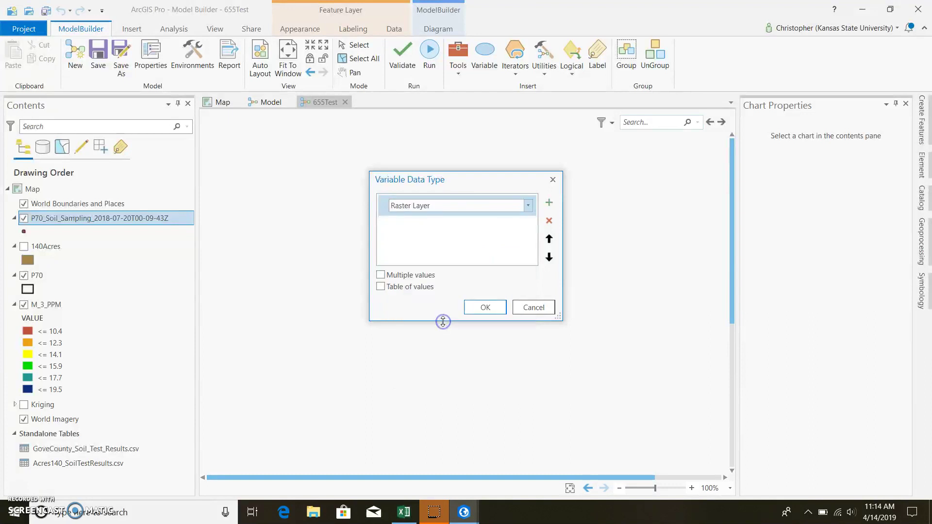
left_click(485, 307)
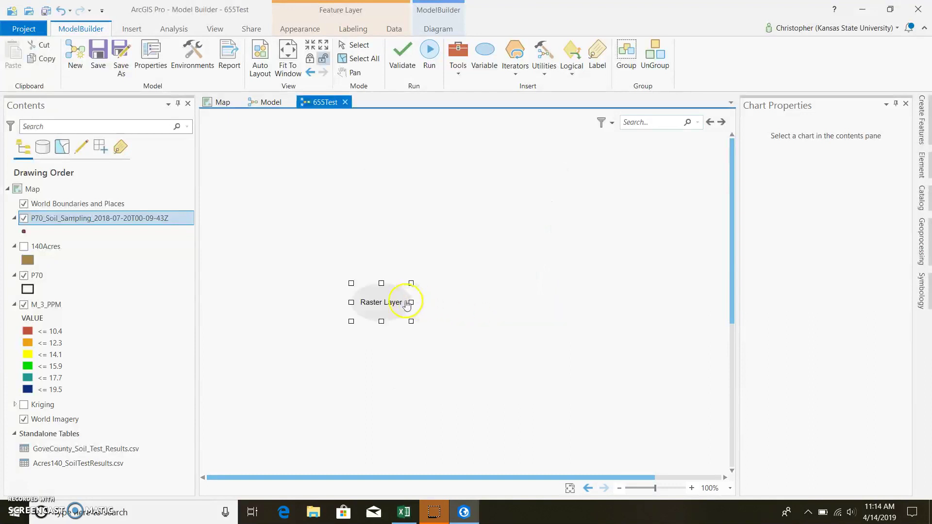
Move the raster variable to the upper left and rename it Melich3.
left_click_drag(384, 304, 268, 222)
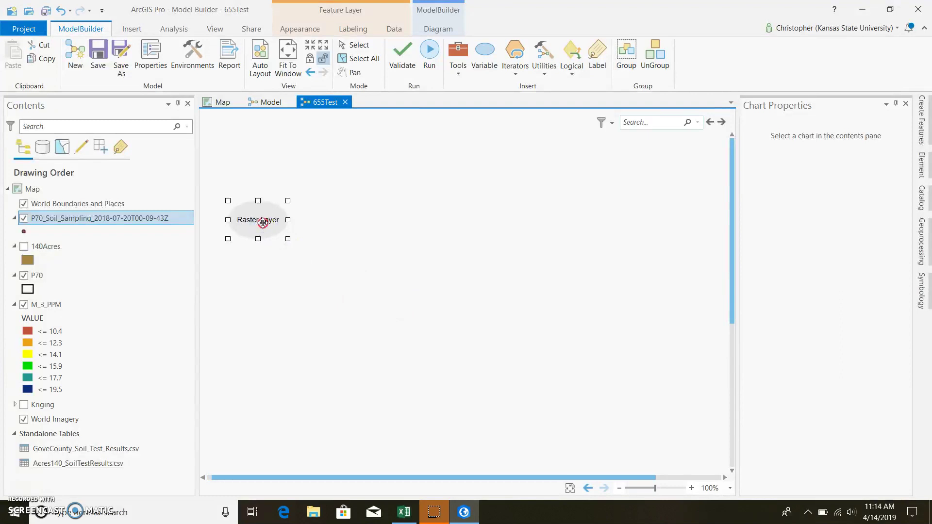
right_click(262, 222)
left_click(301, 291)
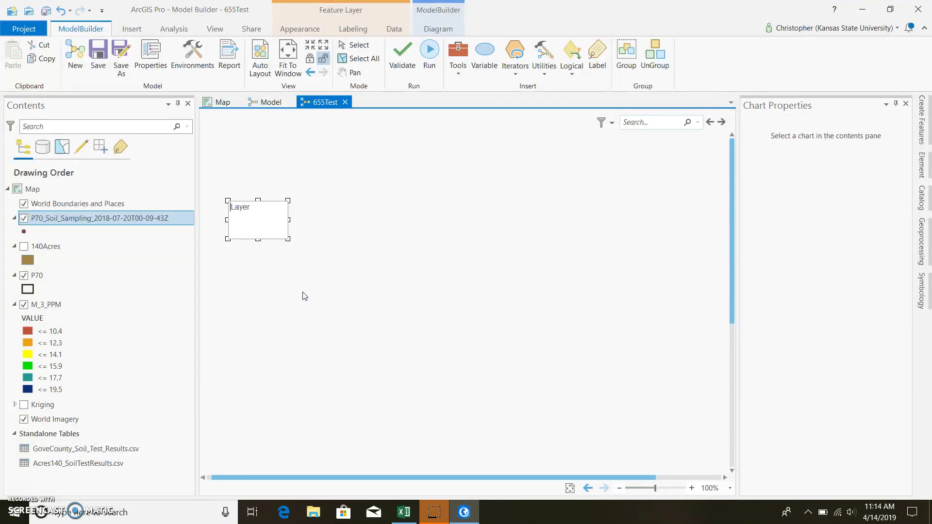
type("Melich3")
left_click(307, 284)
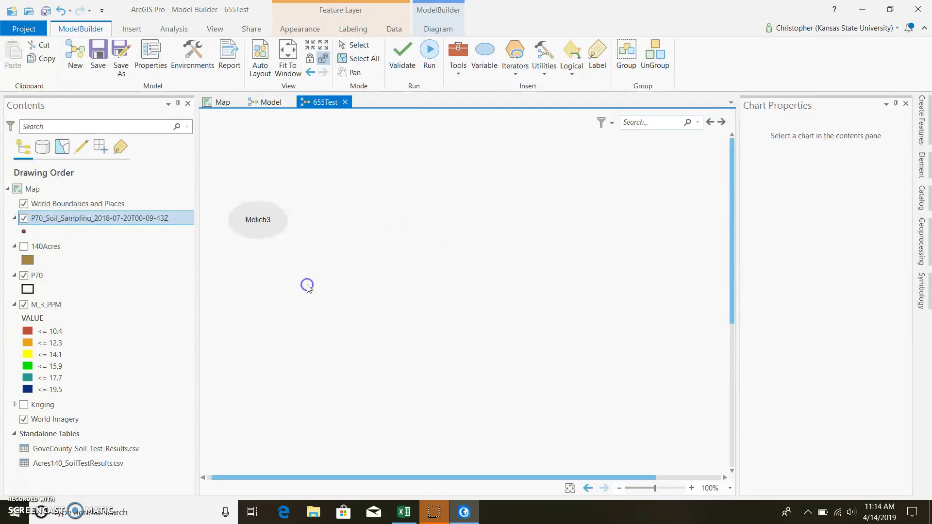
Add a second variable of data type Long to the model.
left_click(487, 66)
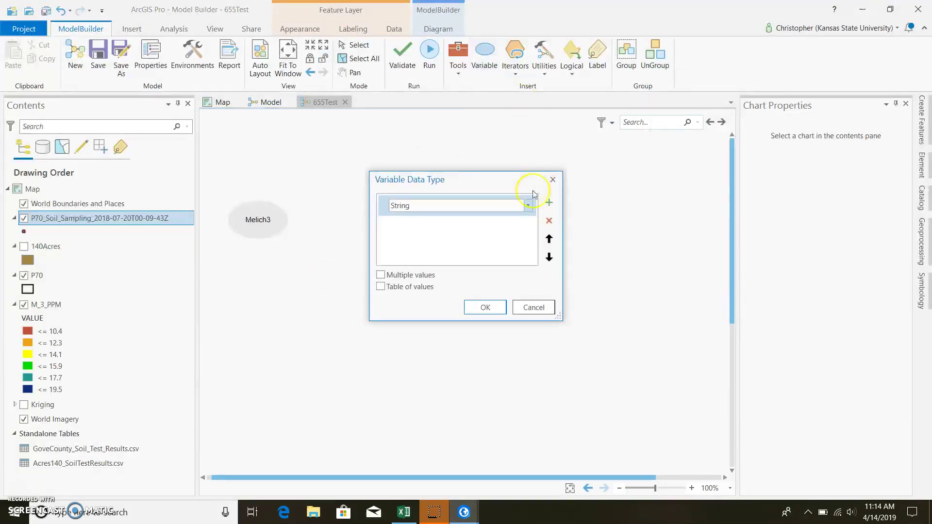
left_click(530, 208)
left_click(529, 206)
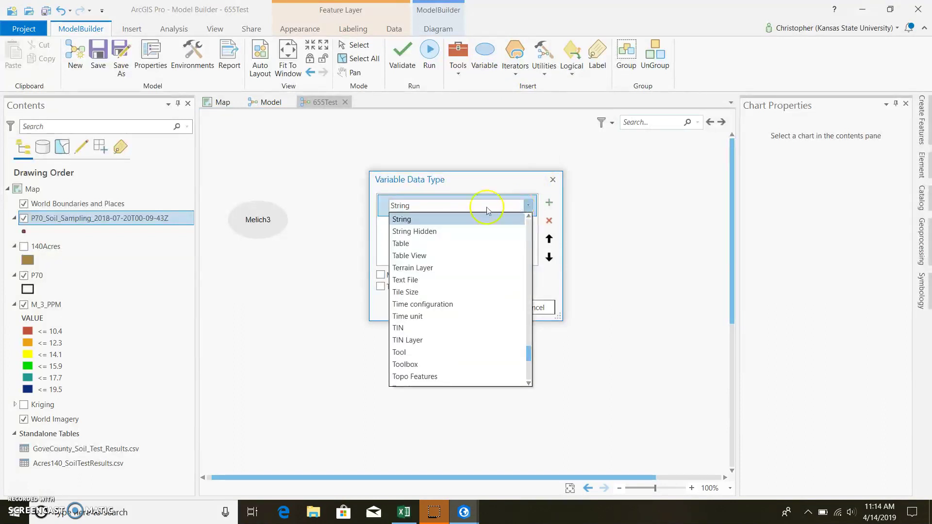
left_click(472, 212)
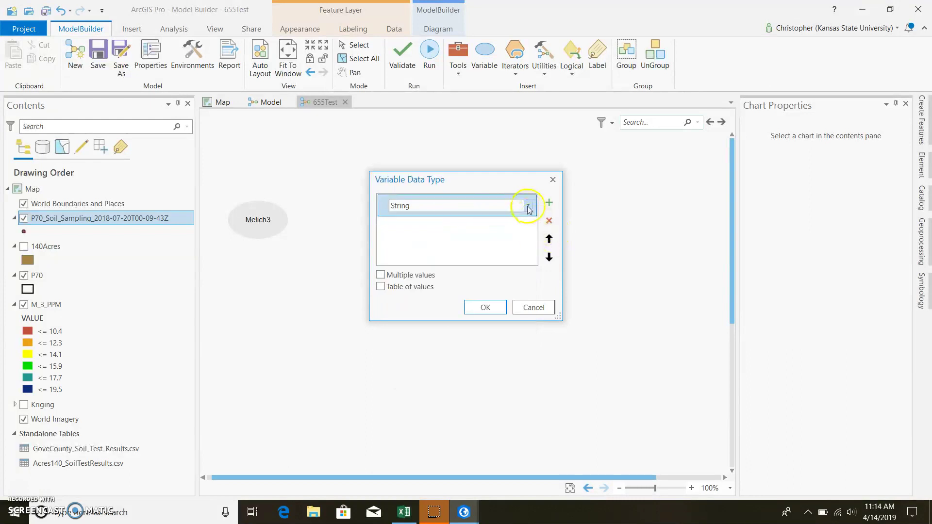
left_click(470, 206)
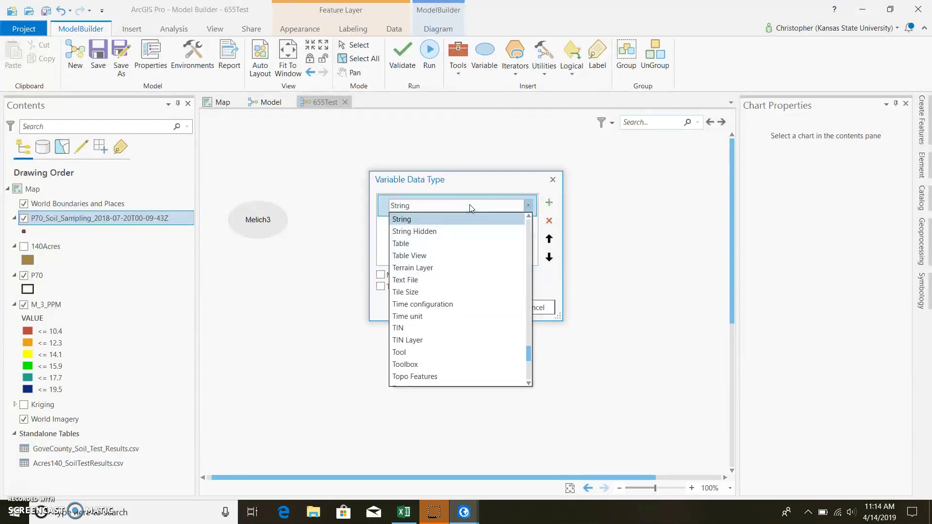
type("lo")
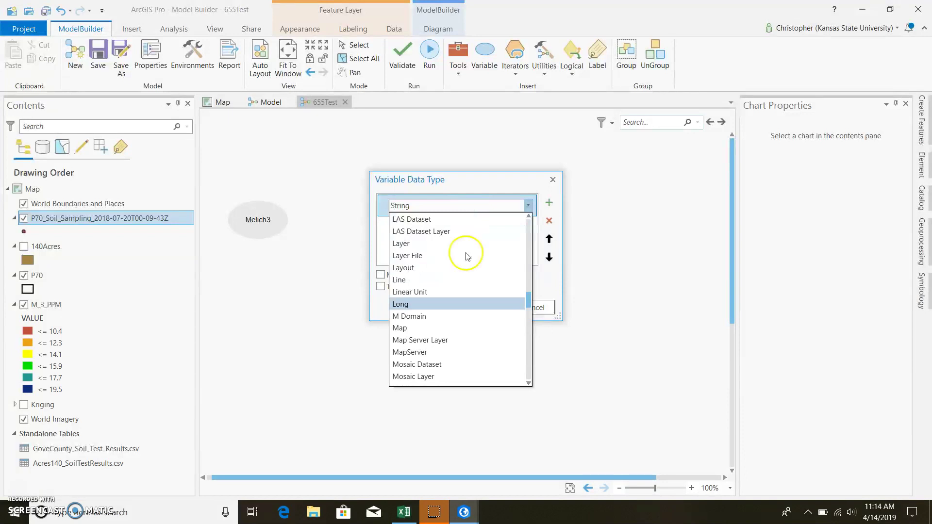
left_click(417, 344)
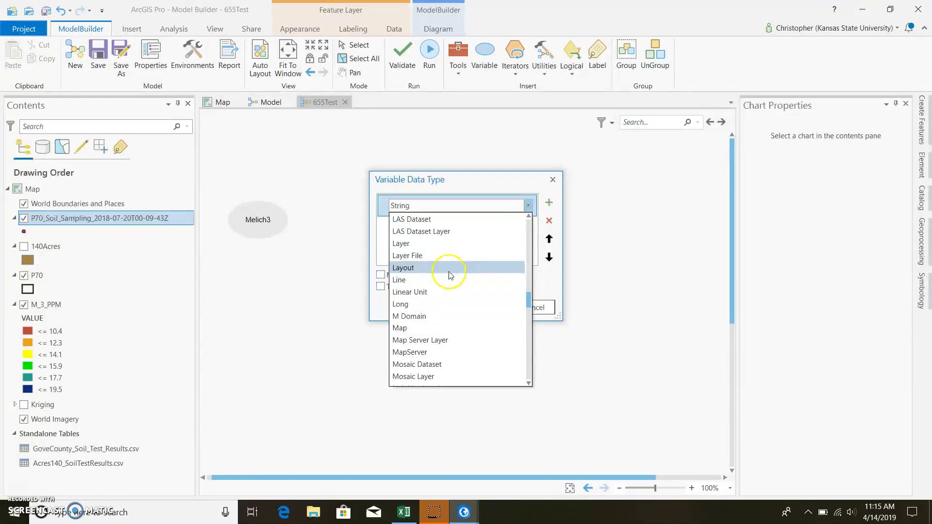
left_click(433, 304)
left_click(485, 307)
Place the Long variable below Melich3 and rename it CropRemoval.
left_click_drag(265, 217, 259, 276)
double_click(258, 277)
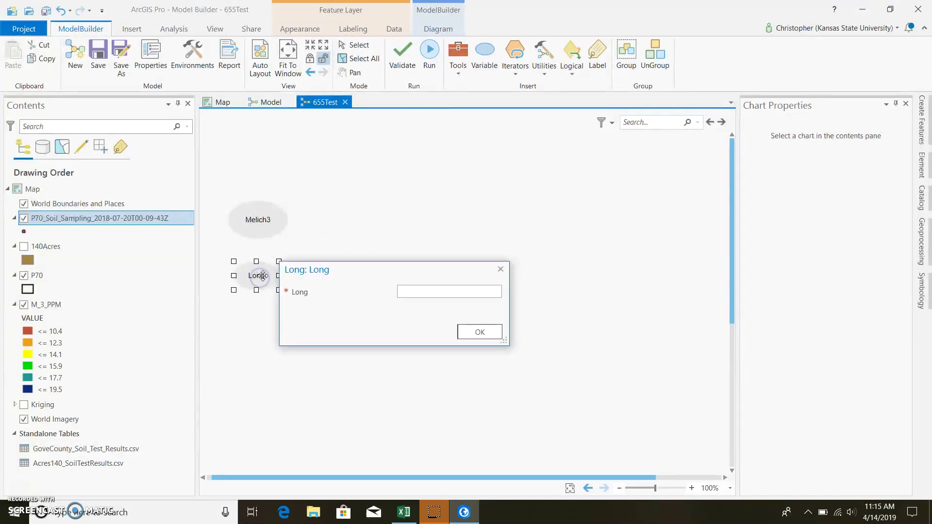
left_click(502, 270)
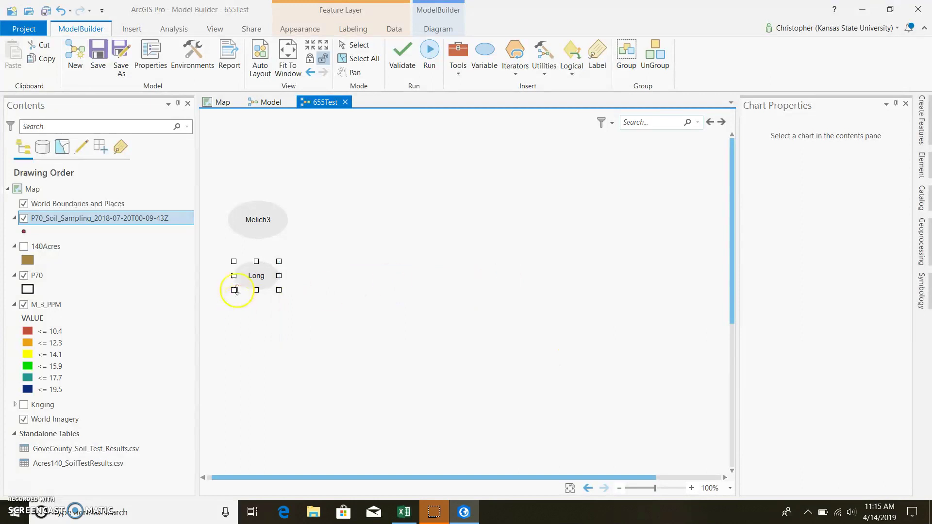
right_click(263, 275)
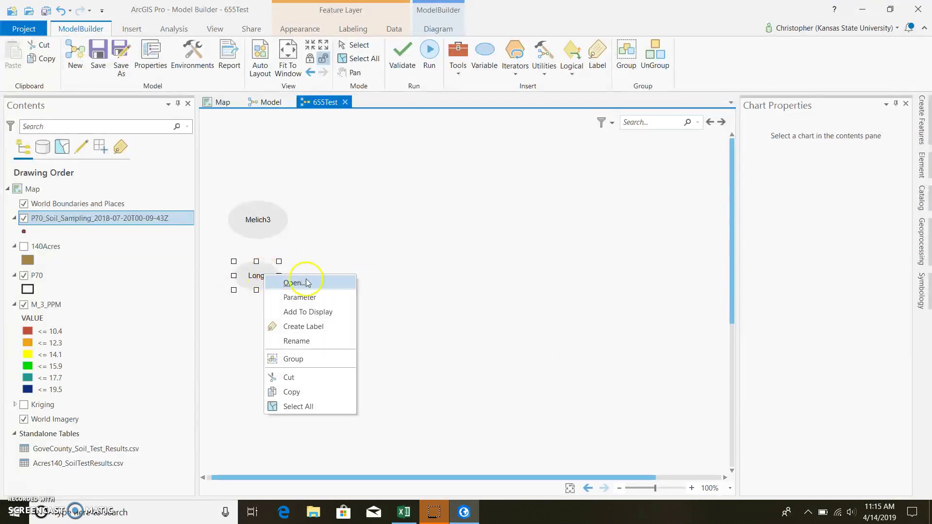
left_click(315, 344)
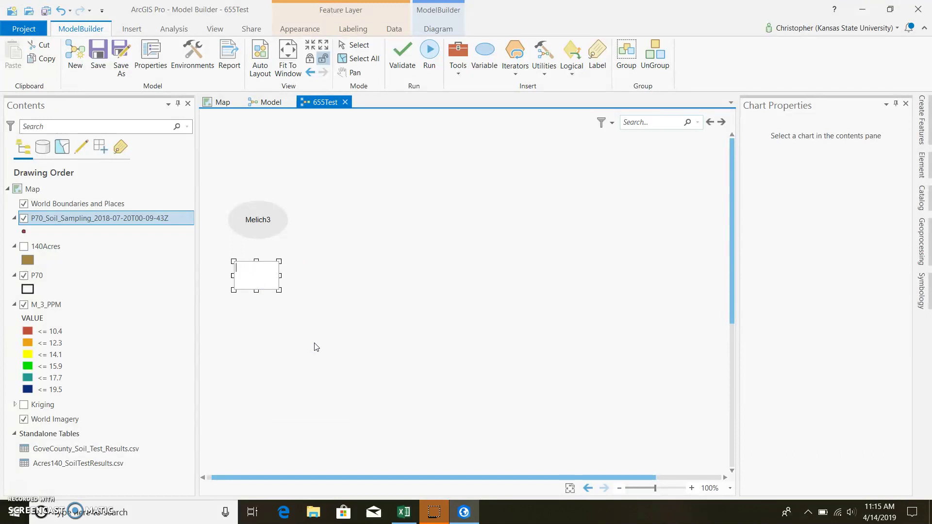
type("Cl")
type("opRemoval")
left_click(297, 333)
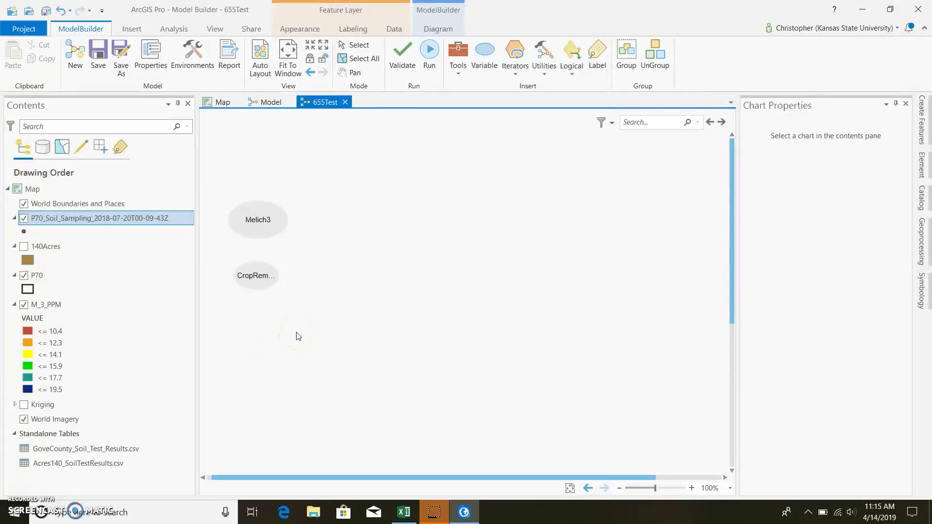
Nudge CropRemoval slightly, then add another Long variable to the model.
left_click(254, 277)
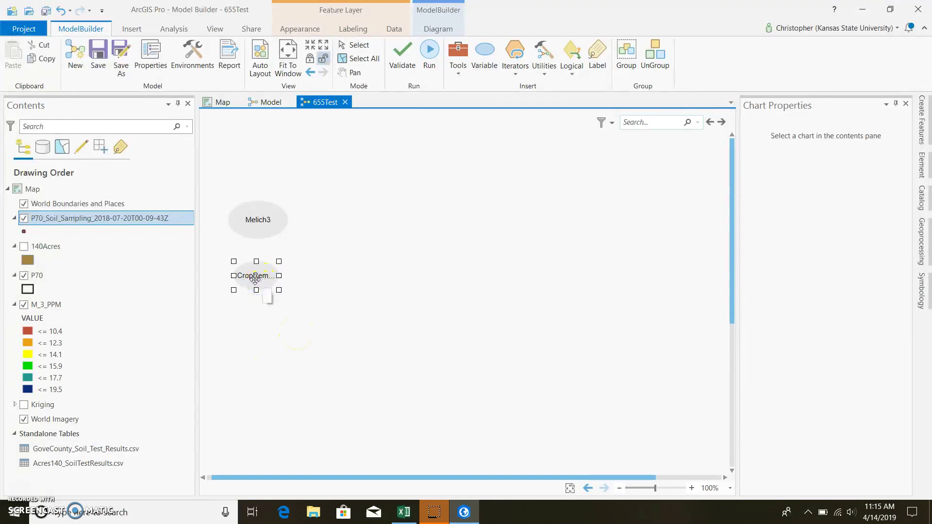
left_click_drag(255, 278, 291, 288)
left_click(285, 335)
left_click(484, 53)
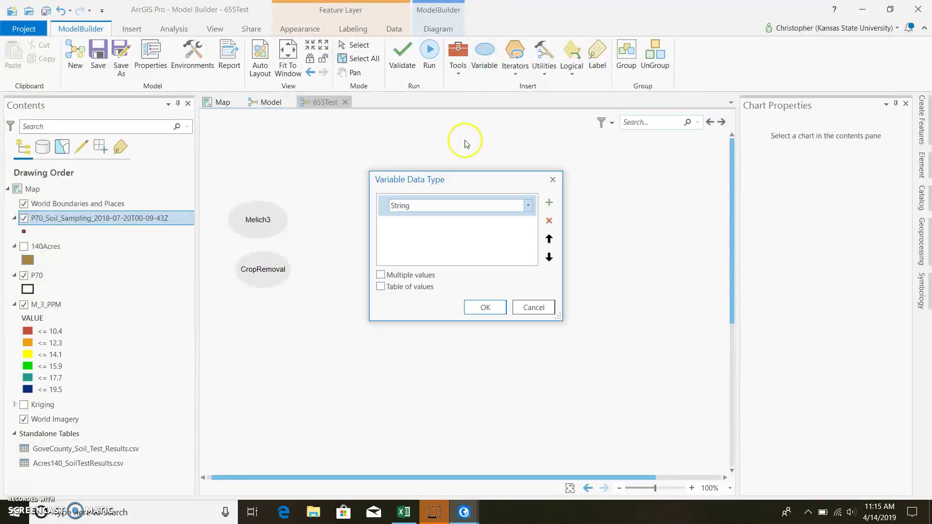
left_click(441, 209)
scroll(441, 209, "up", 10)
scroll(441, 209, "down", 1)
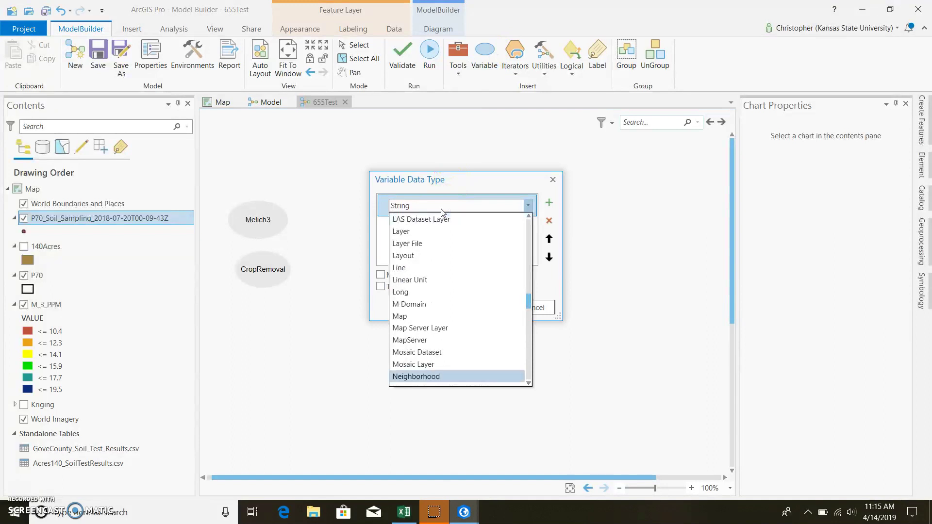
left_click(468, 291)
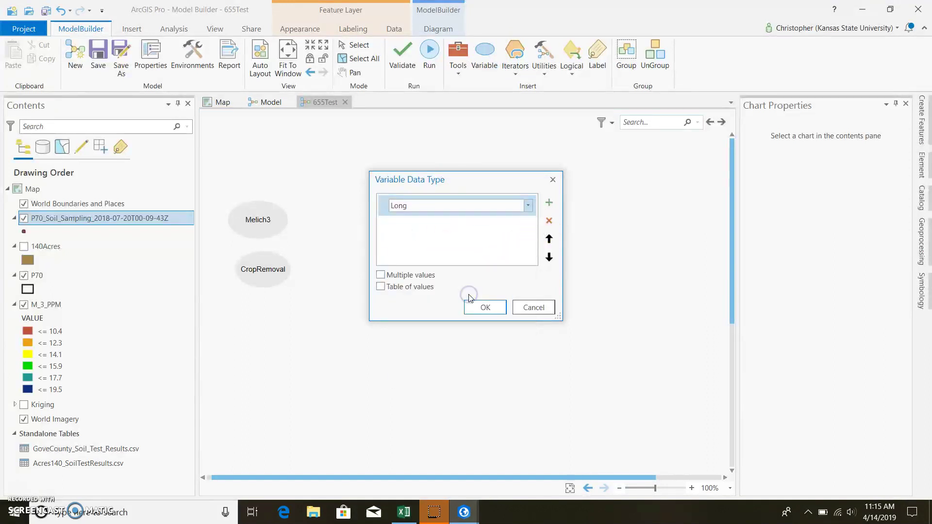
left_click(478, 307)
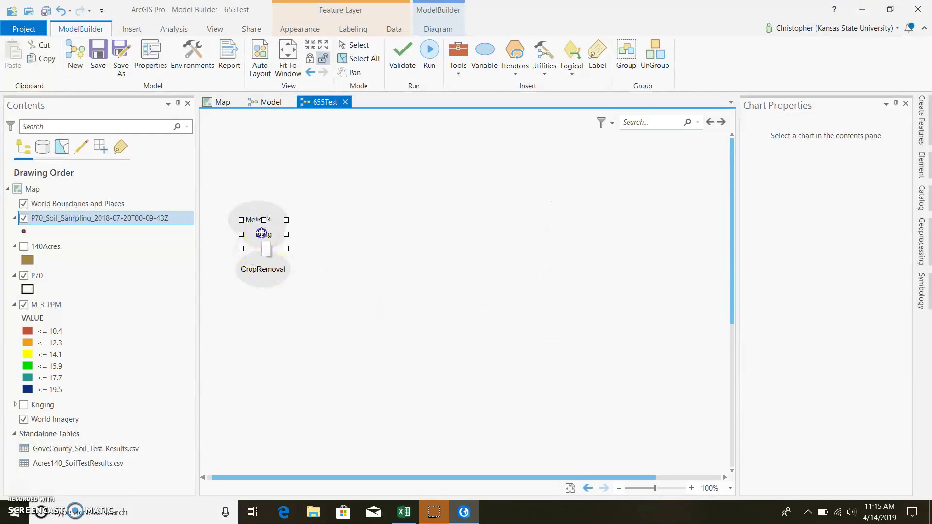
Place the new Long variable below CropRemoval and rename it YearstoBuild.
left_click_drag(264, 235, 286, 337)
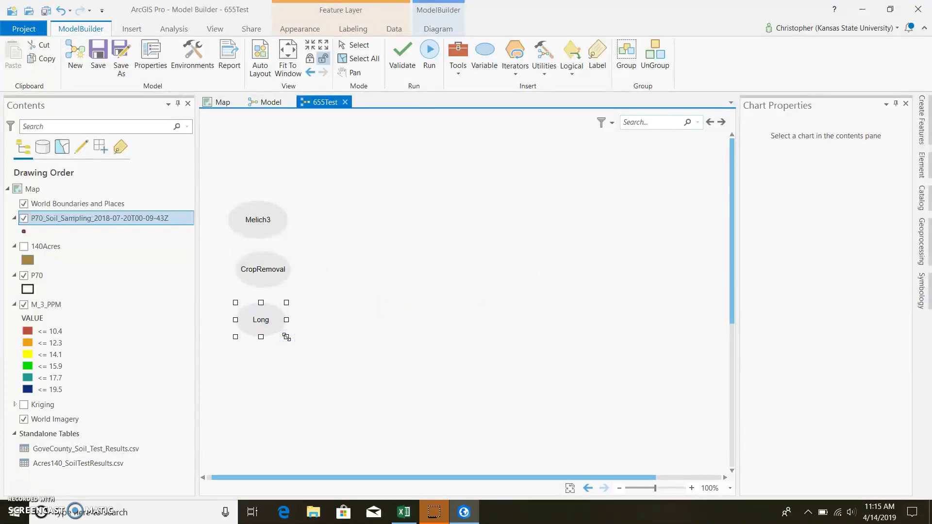
right_click(263, 321)
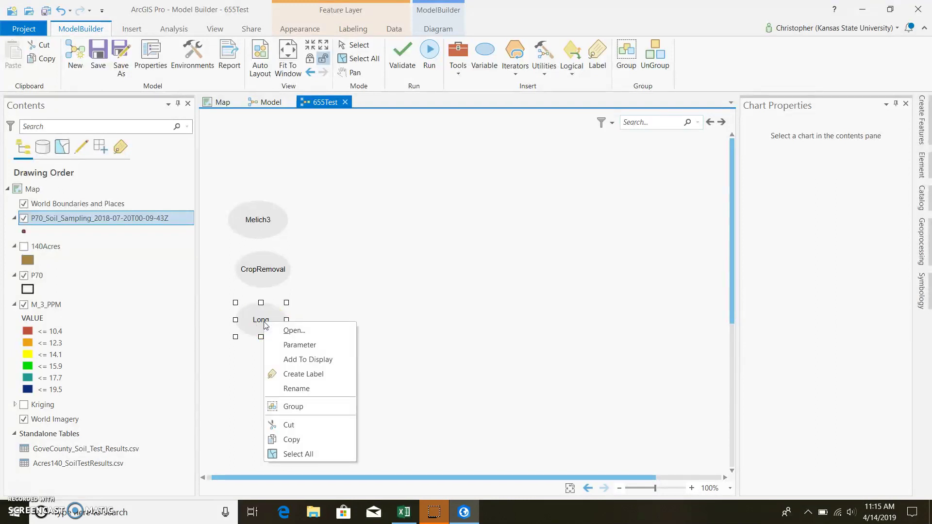
left_click(316, 389)
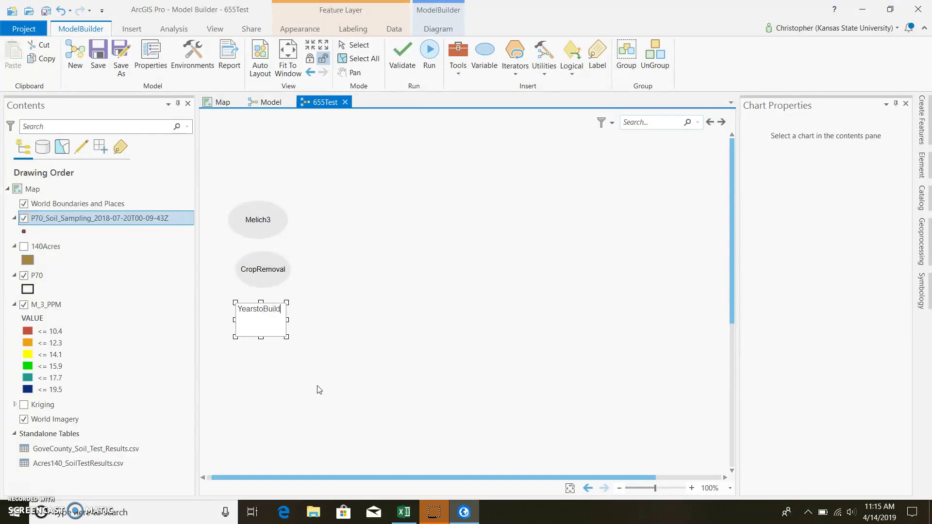
type("YearstoBuild")
left_click(318, 366)
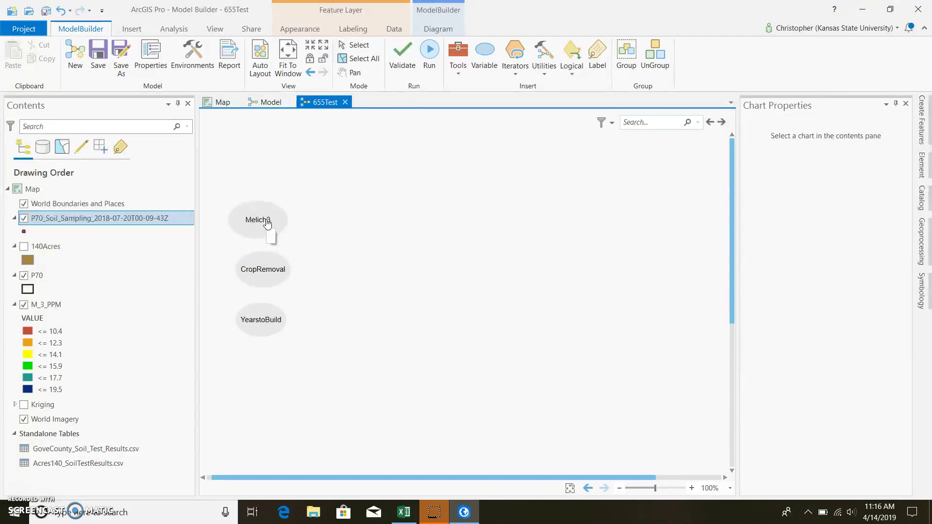
Flag Melich3, CropRemoval and YearstoBuild each as a model parameter (marked P).
right_click(267, 223)
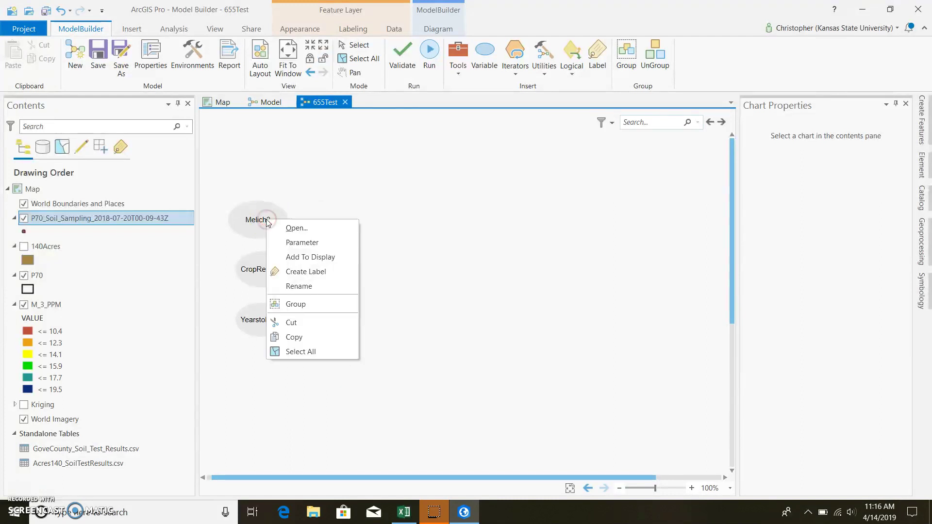
left_click(306, 242)
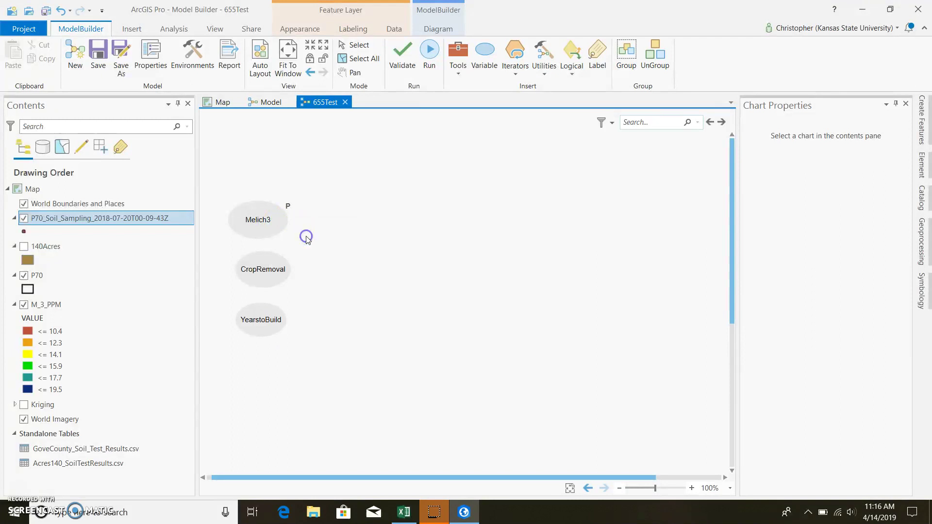
right_click(267, 264)
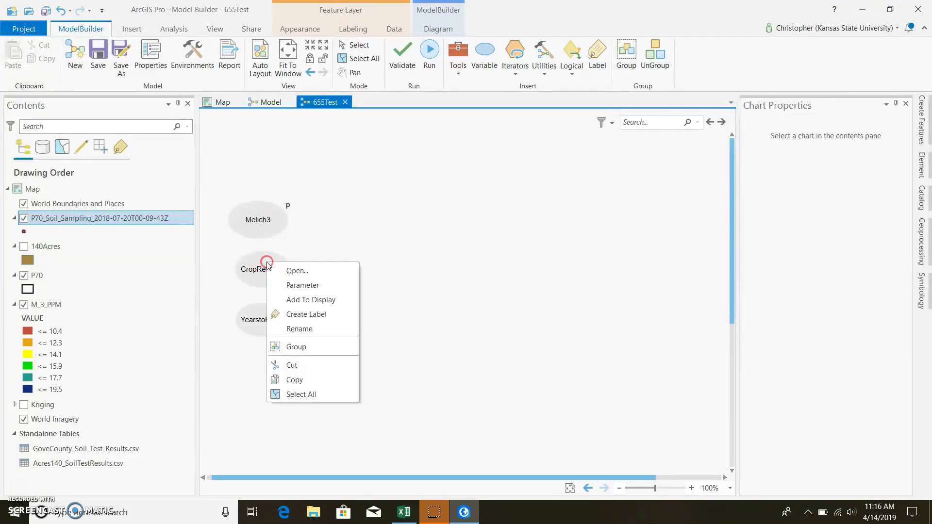
left_click(307, 284)
right_click(265, 313)
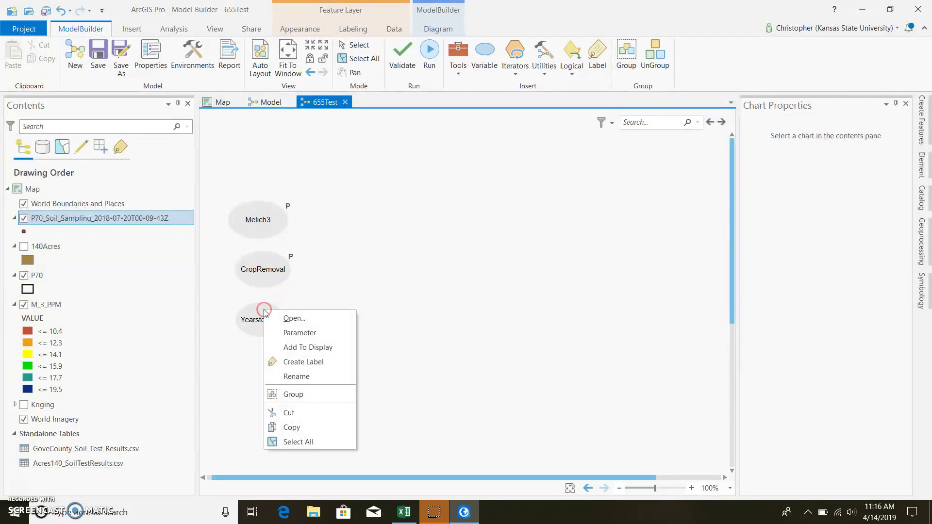
left_click(310, 333)
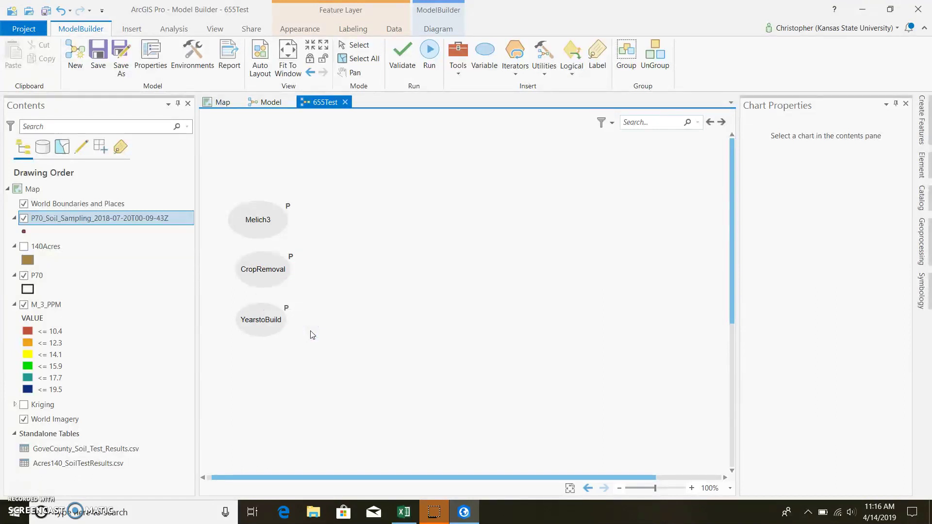
Search the model tools for 'Raster Cal' and add Raster Calculator to the model.
left_click(459, 67)
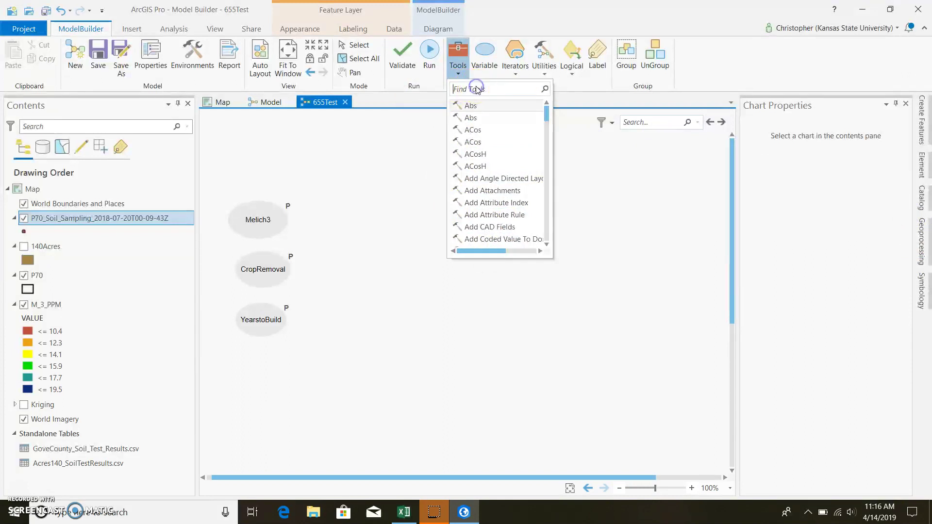
type("Raster Cal")
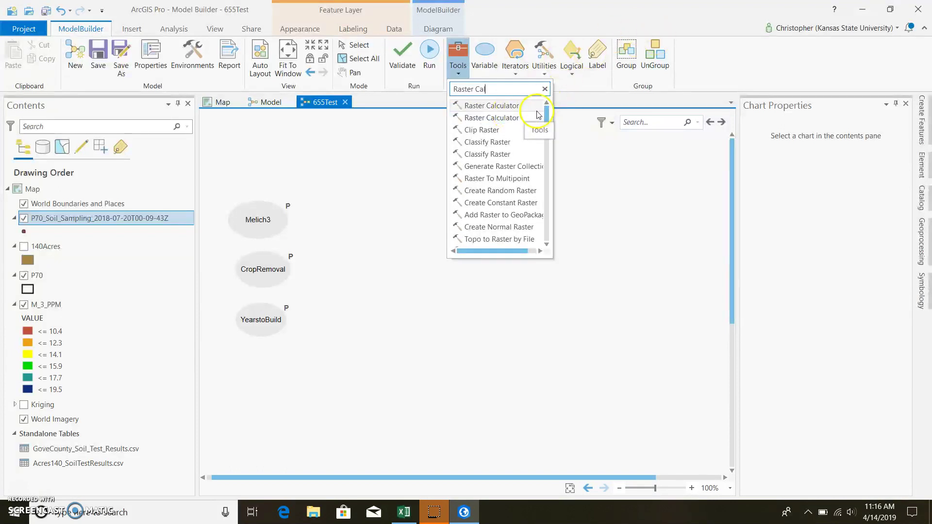
left_click(505, 116)
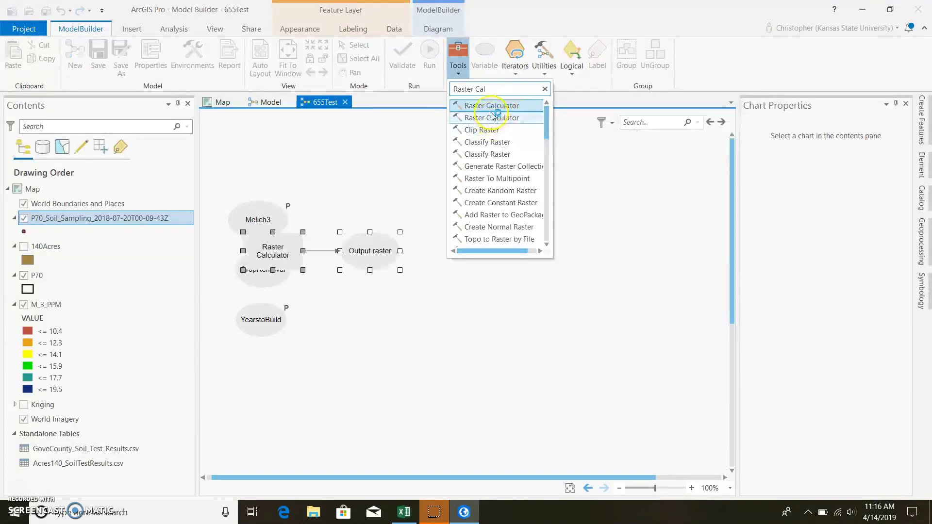
left_click(278, 253)
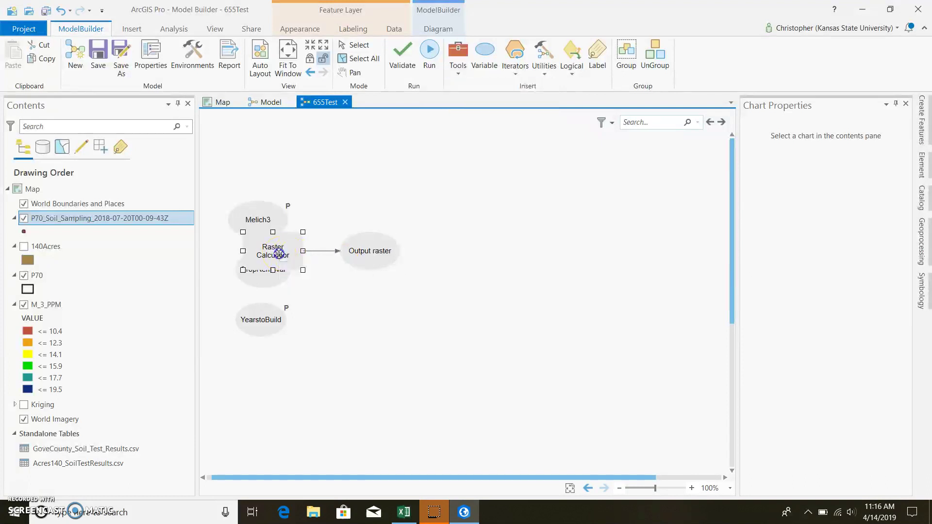
Arrange Raster Calculator beside Melich3 with its Output raster to the right.
left_click_drag(268, 252, 366, 303)
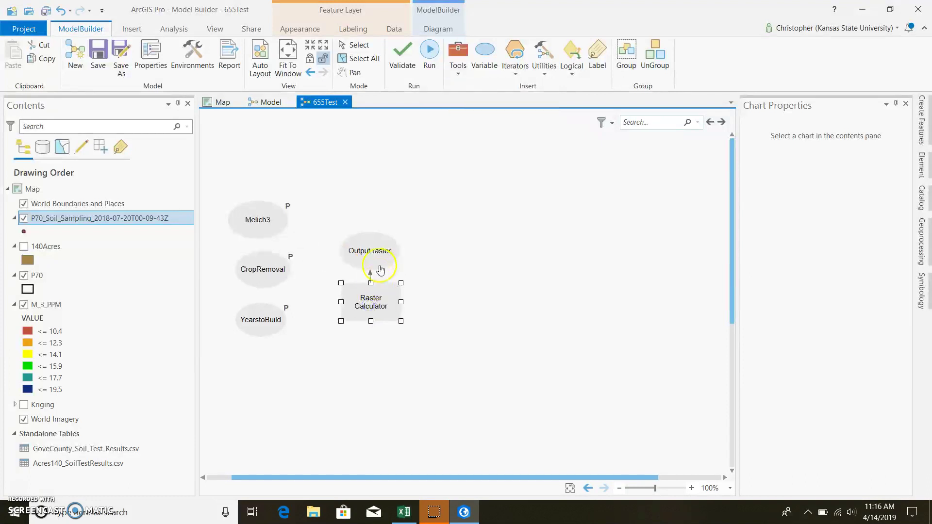
left_click(380, 250)
left_click_drag(378, 246, 490, 254)
left_click(383, 299)
left_click_drag(375, 297, 352, 217)
left_click_drag(480, 260, 439, 216)
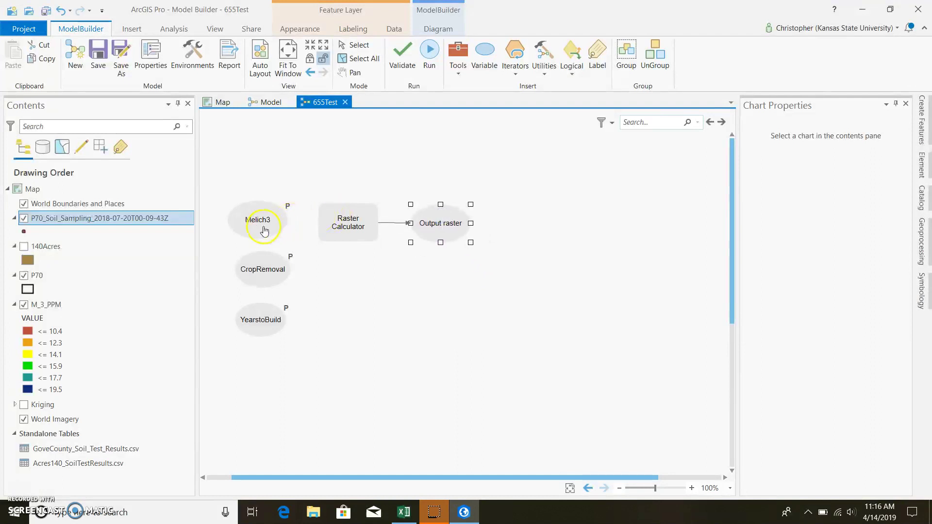
mouse_move(262, 224)
left_mouse_down()
mouse_move(370, 231)
mouse_move(279, 233)
left_mouse_up()
left_click(351, 219)
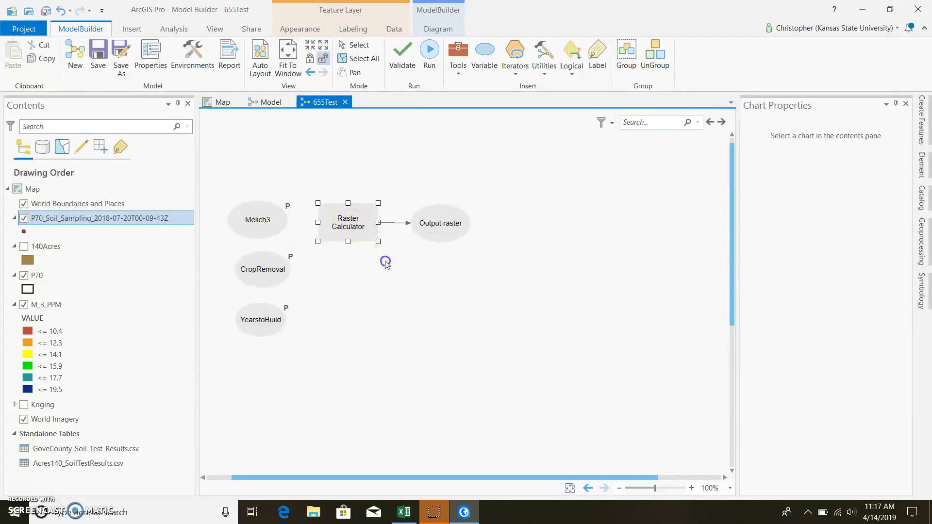
In the Raster Calculator settings, start the expression ((20 - Melich3)*18)/.
right_click(357, 230)
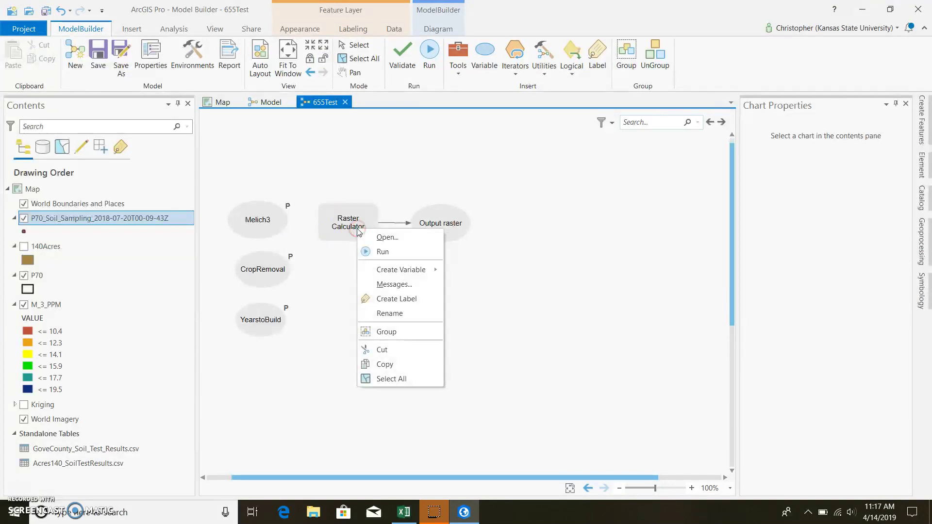
left_click(389, 238)
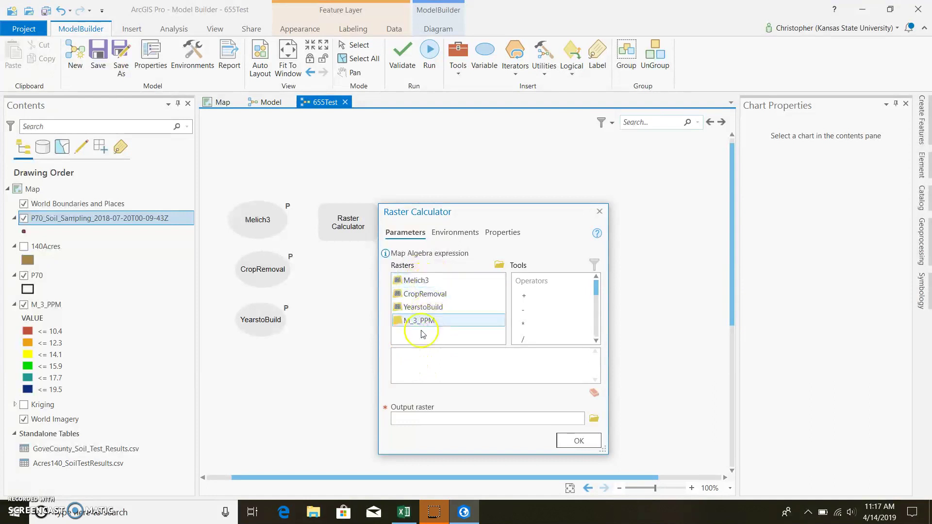
left_click(414, 354)
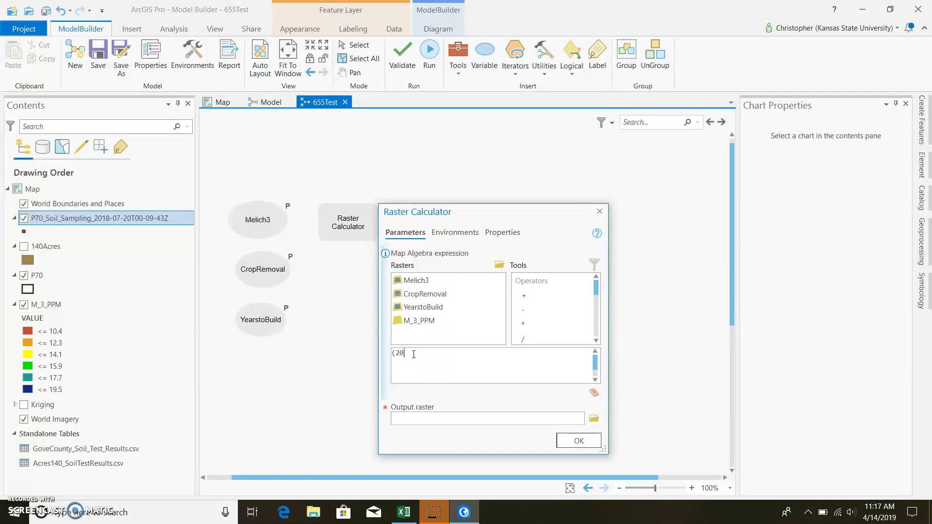
left_click_drag(431, 281, 435, 286)
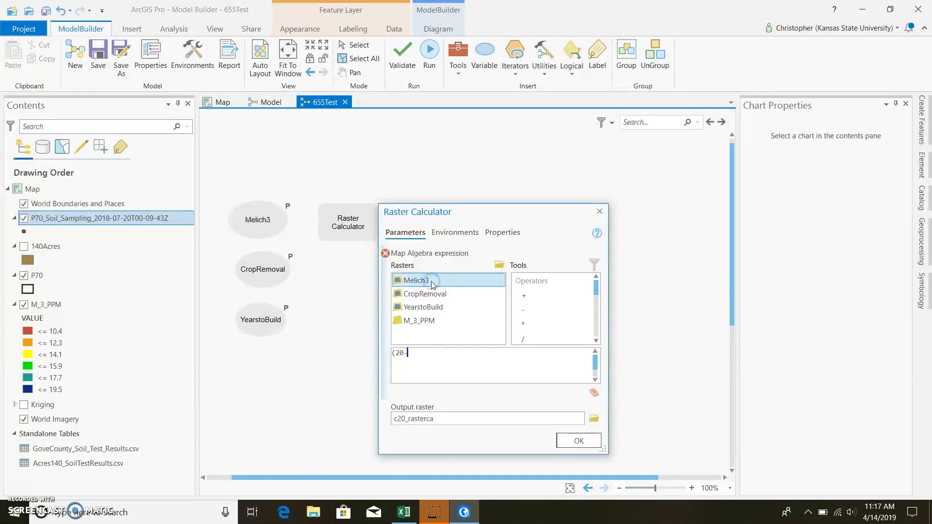
double_click(433, 282)
left_click(548, 310)
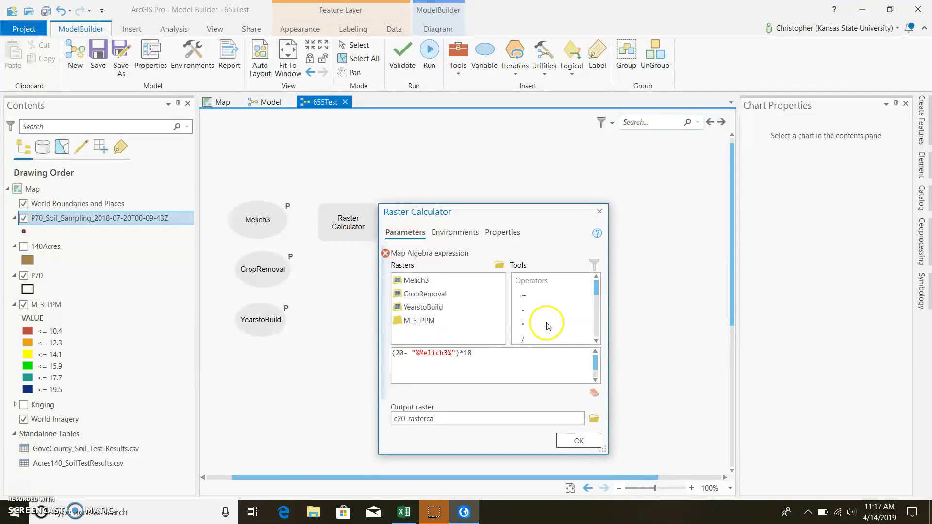
left_click(496, 353)
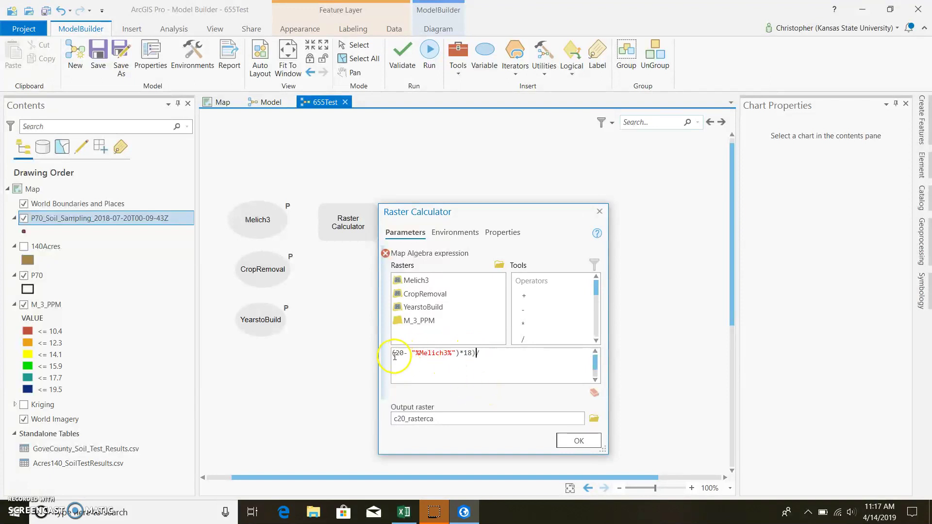
type("(")
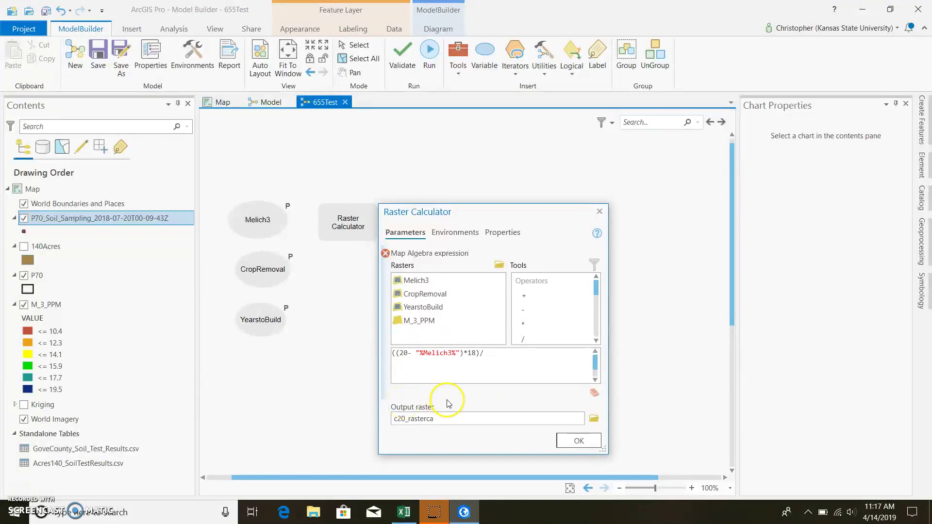
Complete the expression to divide by YearstoBuild and add CropRemoval.
left_click(483, 354)
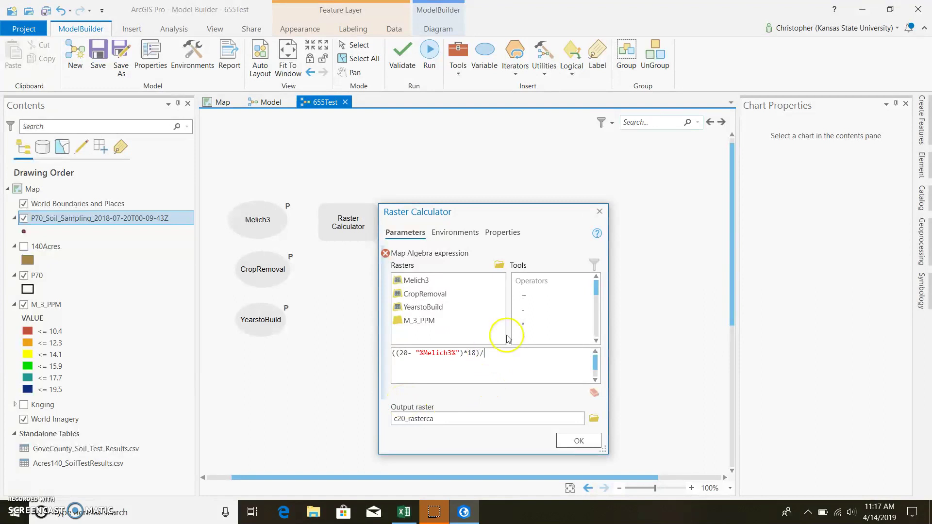
left_click(462, 311)
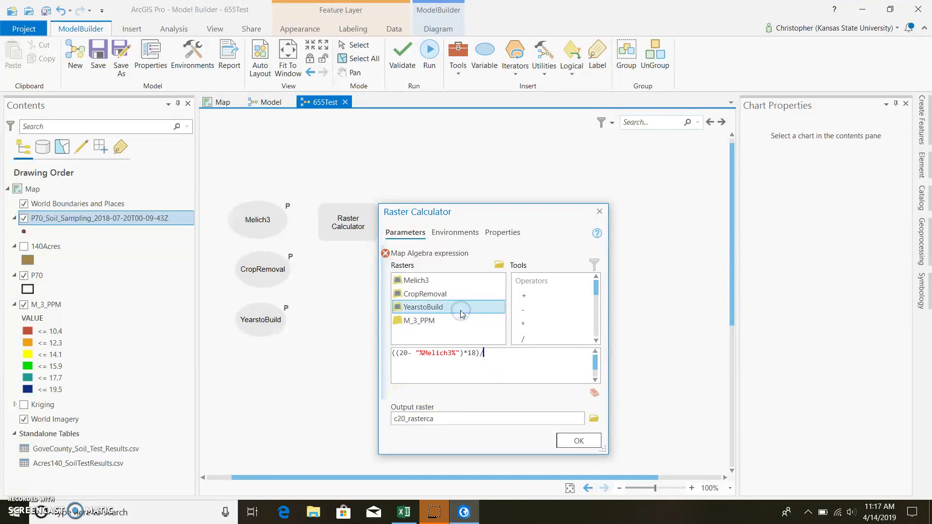
double_click(461, 310)
left_click(537, 354)
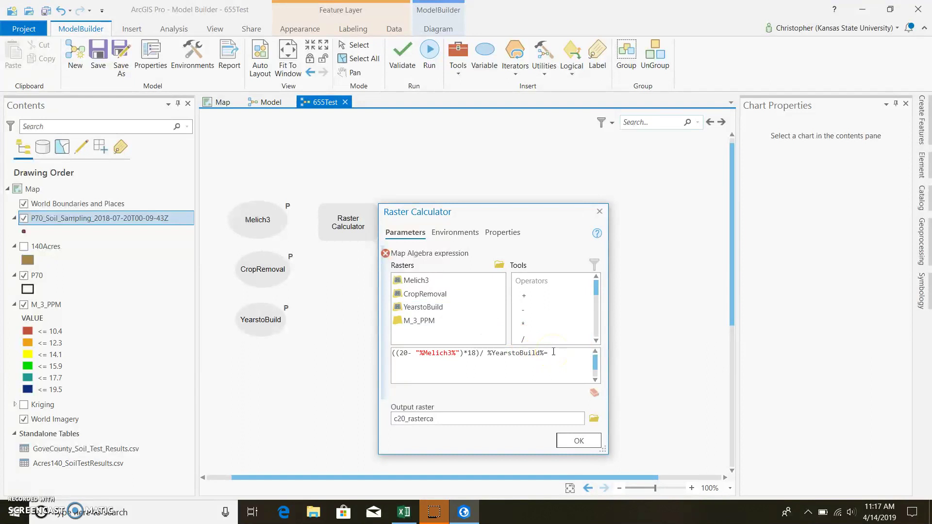
type("+")
left_click(444, 294)
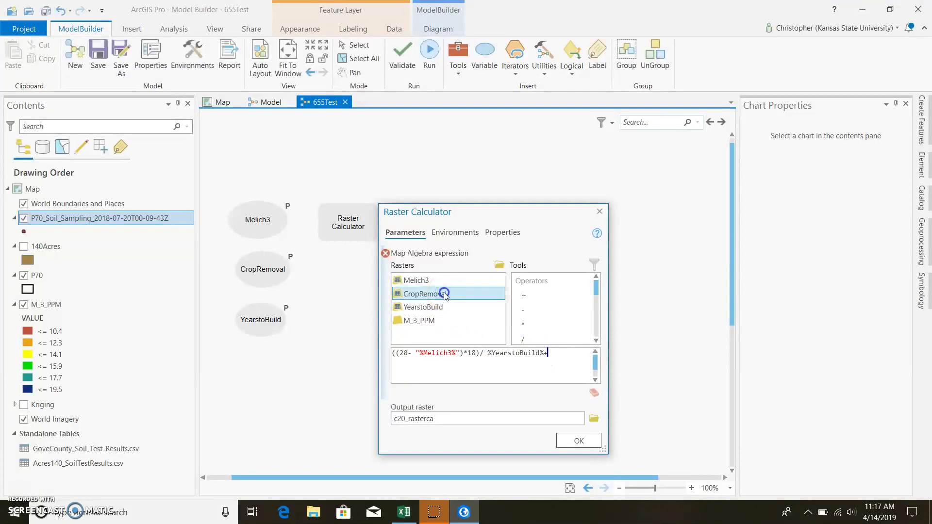
double_click(444, 293)
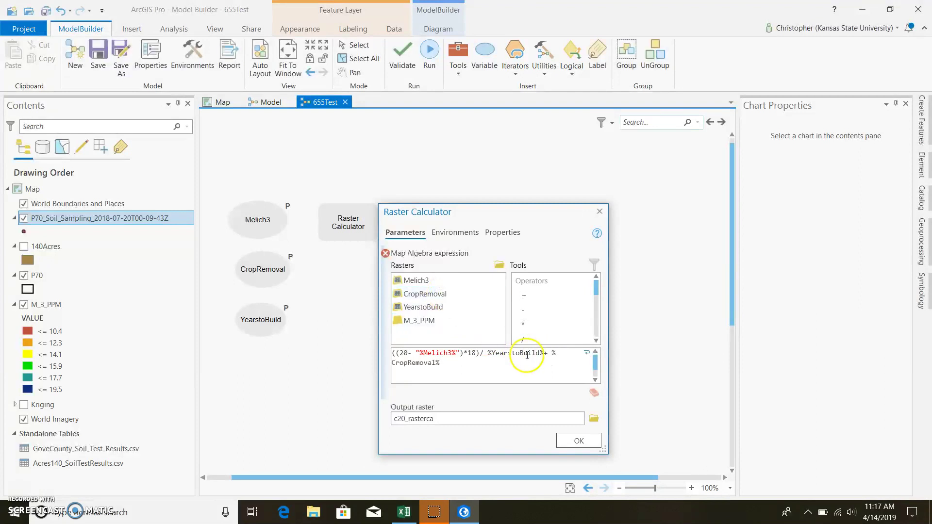
left_click(511, 374)
Name the output raster LbsofP2O5.
left_click(443, 420)
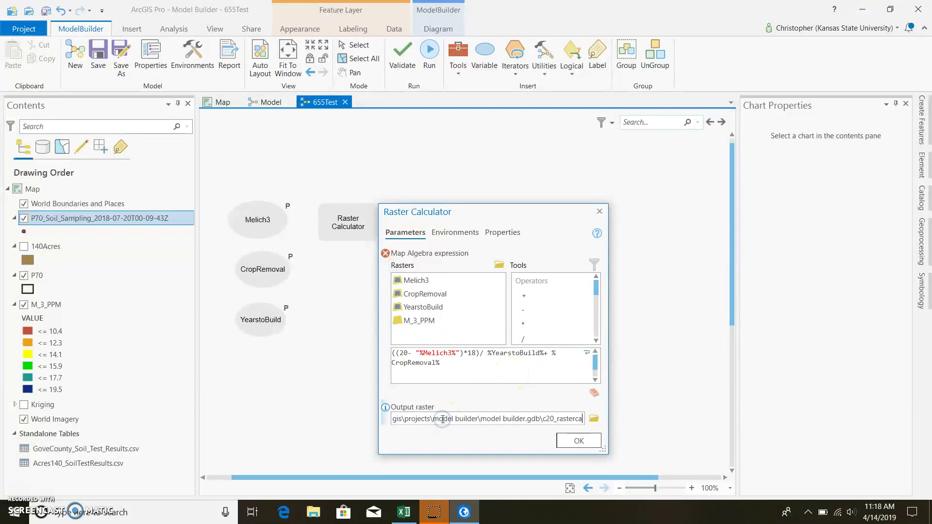
key("BackSpace")
key("BackSpace")
key("BackSpace")
key("BackSpace")
key("BackSpace")
key("BackSpace")
key("BackSpace")
key("BackSpace")
key("BackSpace")
key("BackSpace")
key("BackSpace")
key("BackSpace")
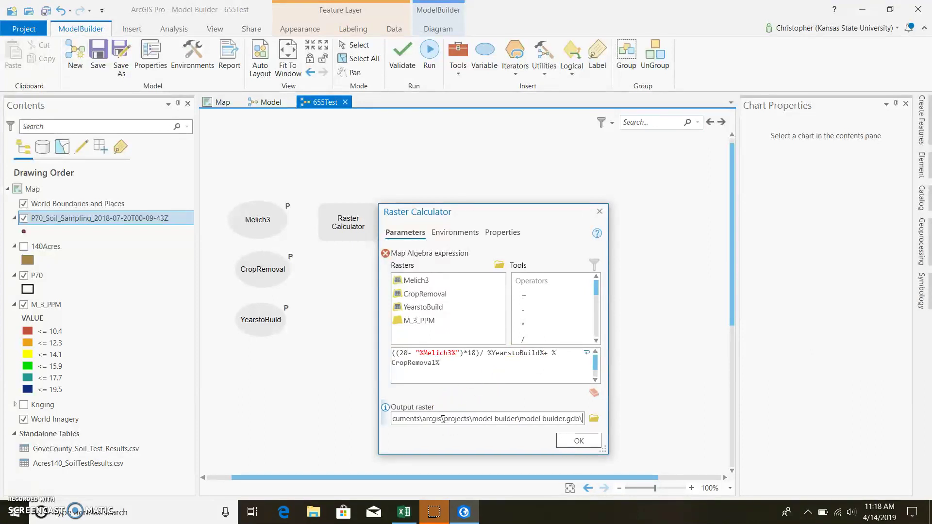
type("Lb")
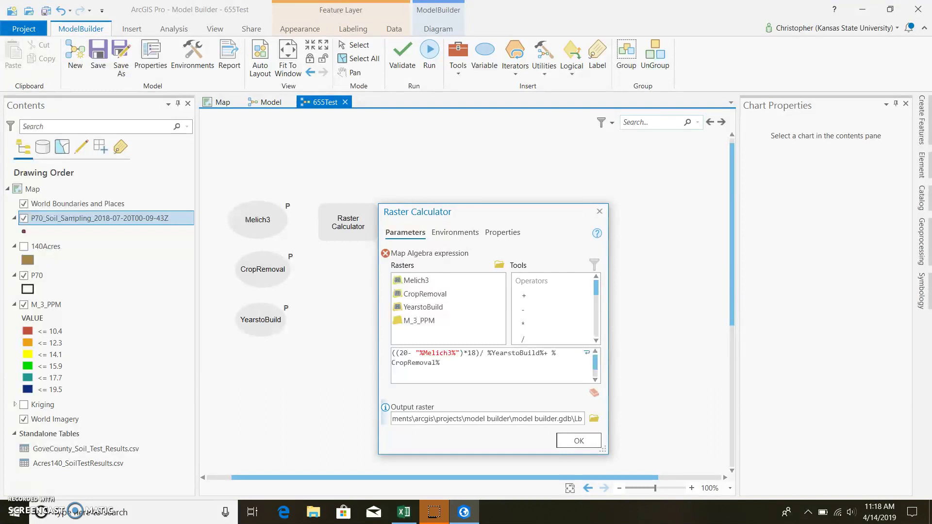
type("s")
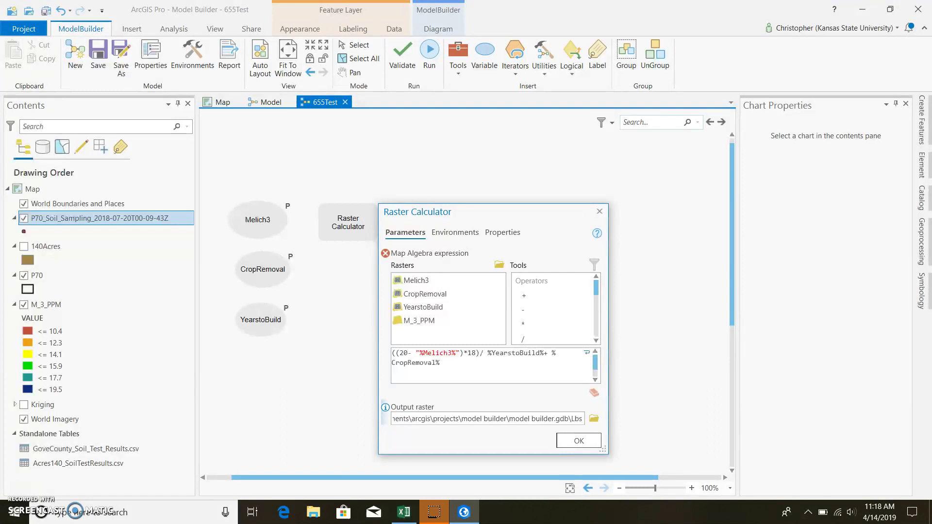
type("ofP")
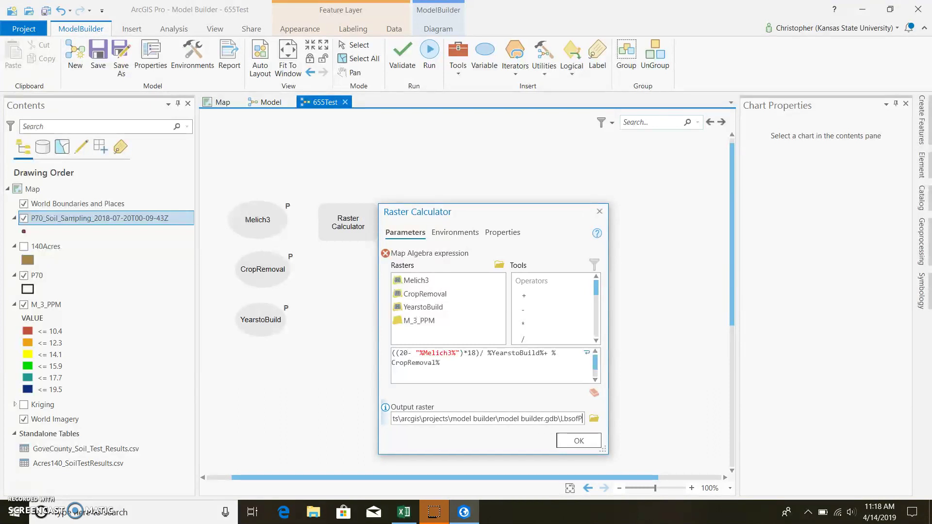
type("2")
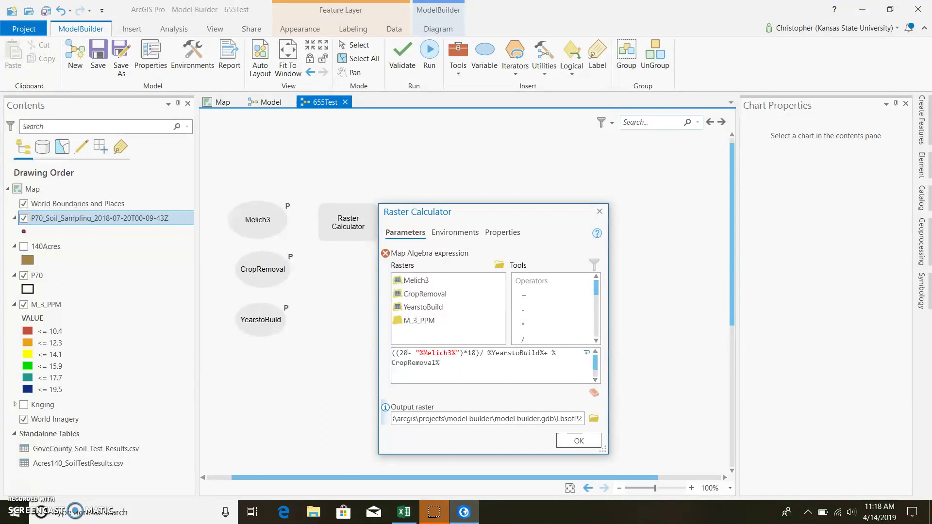
type("O5")
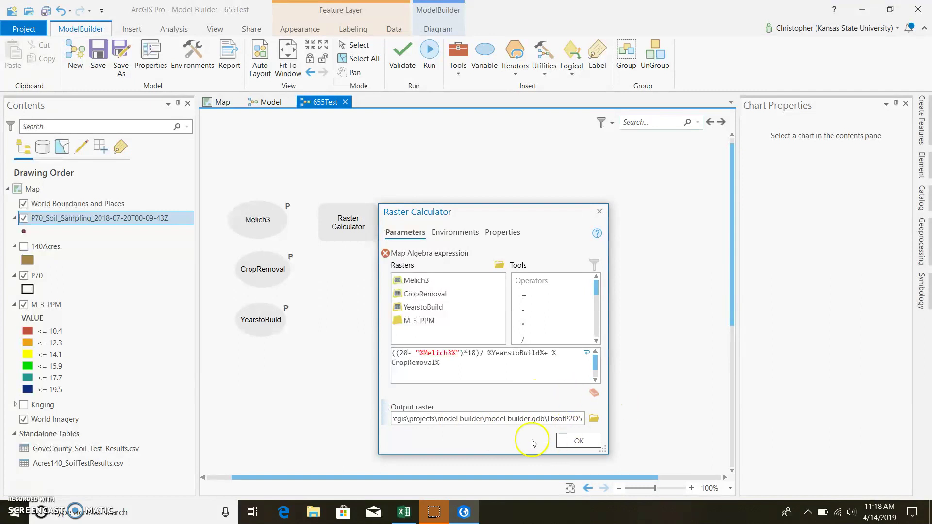
Apply the Raster Calculator, reopen it to verify the expression, and confirm unchanged.
left_click(563, 442)
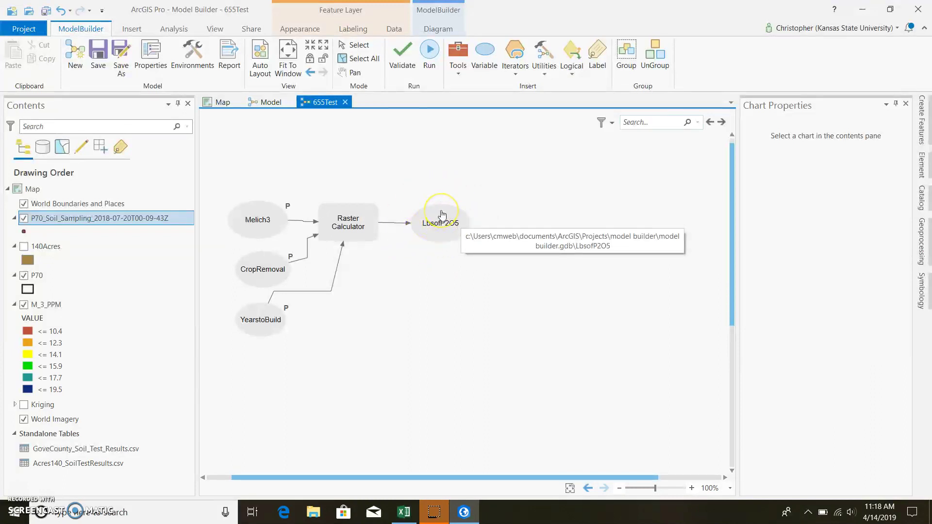
right_click(371, 221)
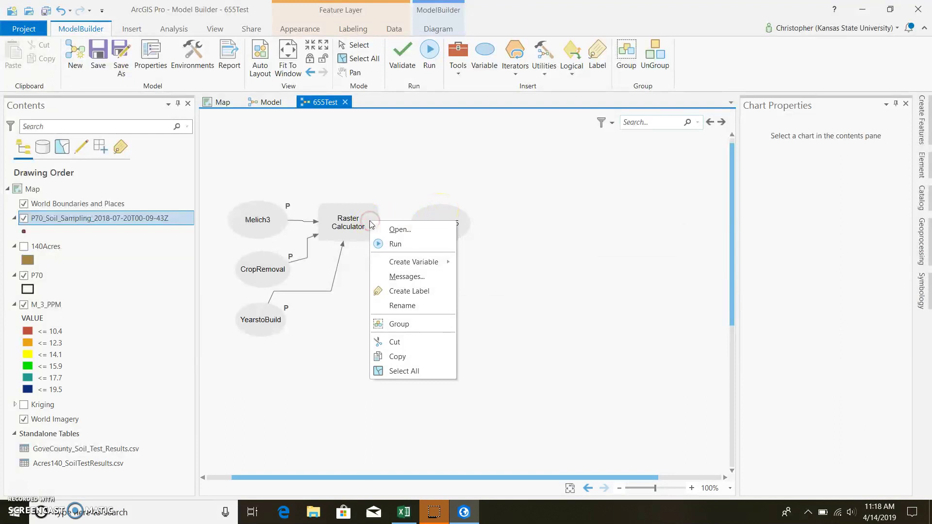
left_click(392, 230)
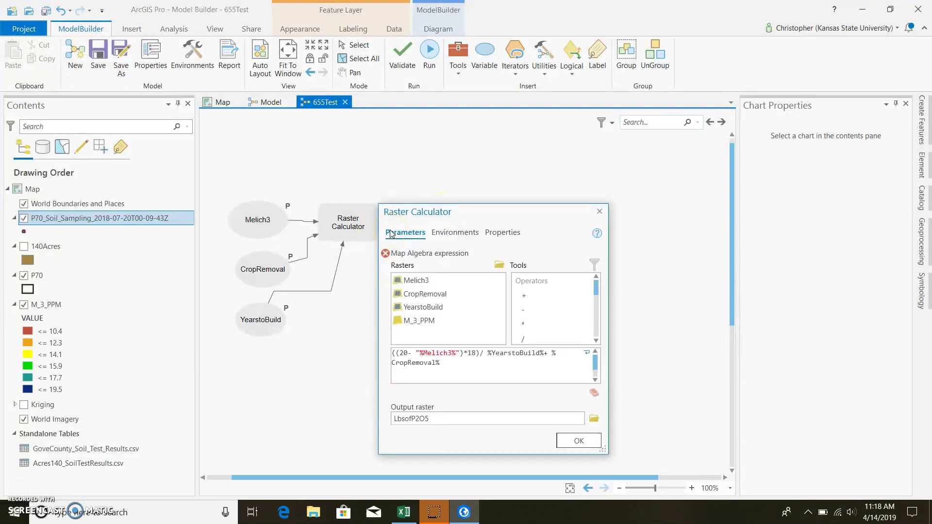
left_click(405, 355)
left_click(584, 442)
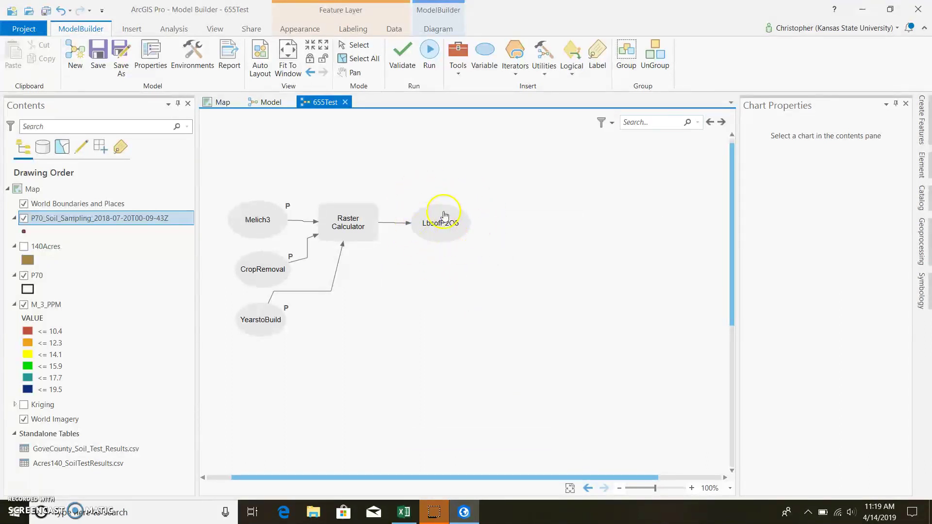
Add Raster Calculator (2) right of LbsofP2O5, with its Output raster next to it.
left_click(458, 67)
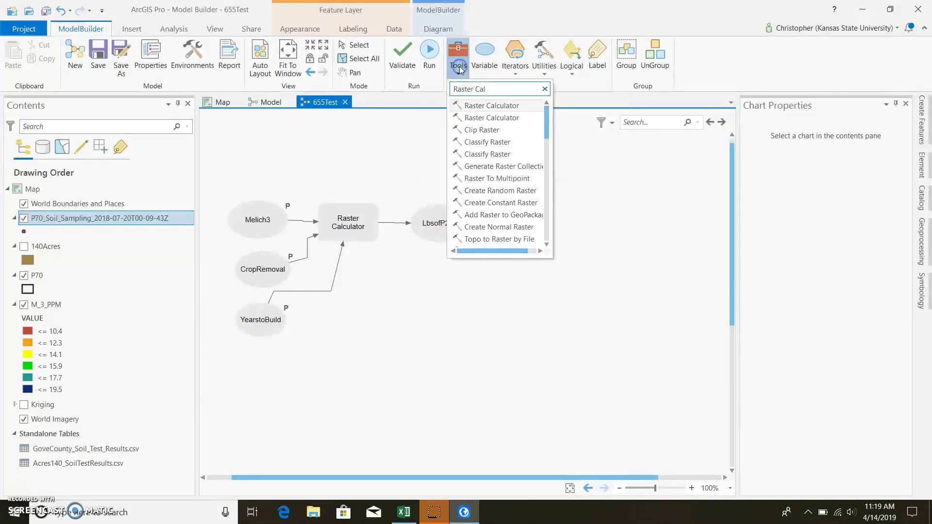
left_click(499, 106)
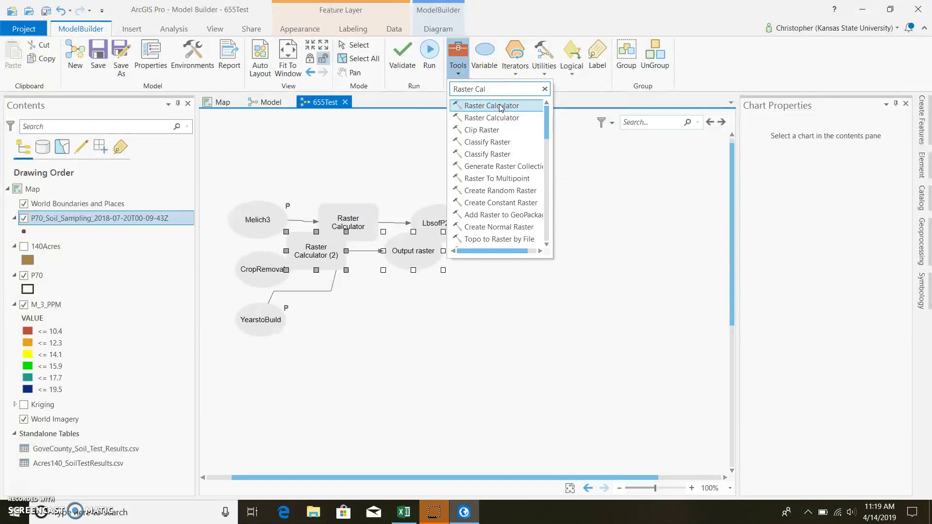
left_click_drag(298, 260, 545, 225)
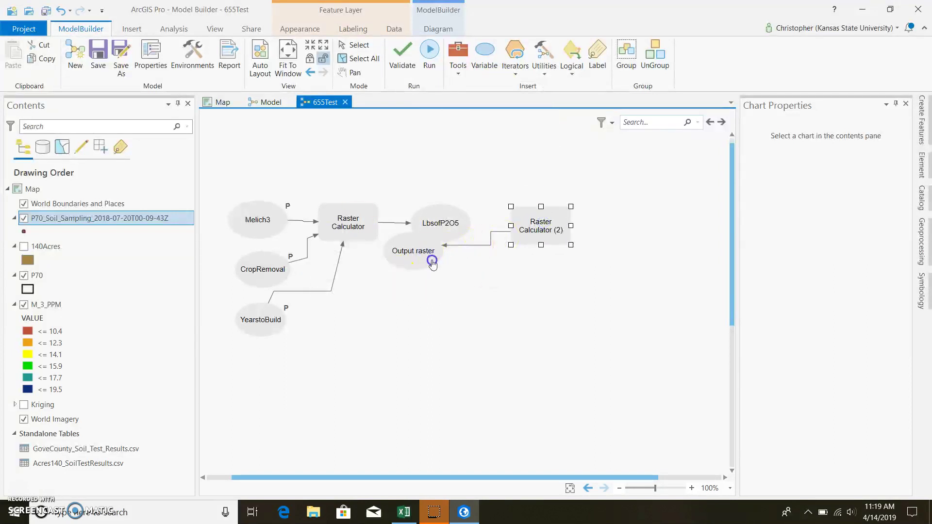
left_click(414, 252)
left_click_drag(413, 243, 622, 216)
left_click(542, 226)
left_click_drag(538, 221, 519, 217)
left_click(616, 218)
left_click_drag(618, 216, 607, 214)
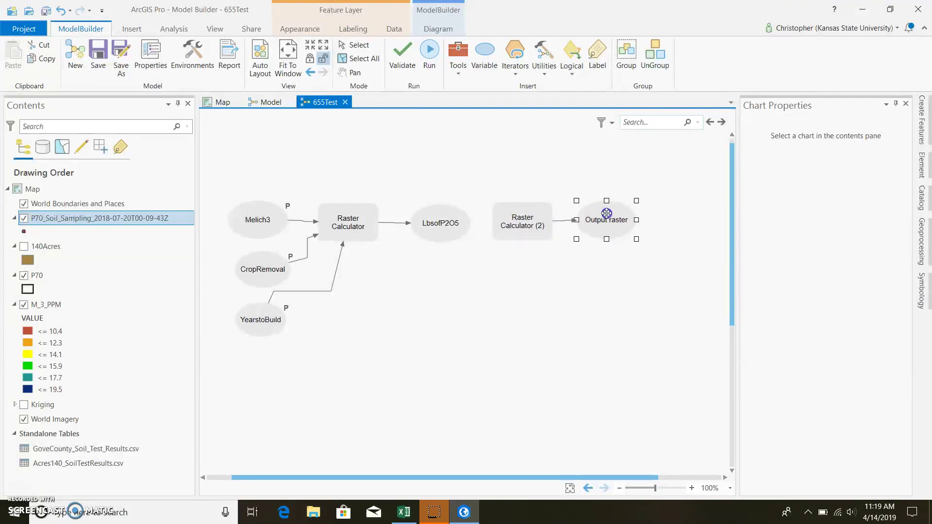
left_click(532, 212)
right_click(537, 214)
Enter Con("%LbsofP2O5%"<0,0,"%LbsofP2O5%") as the Raster Calculator (2) expression.
left_click(558, 223)
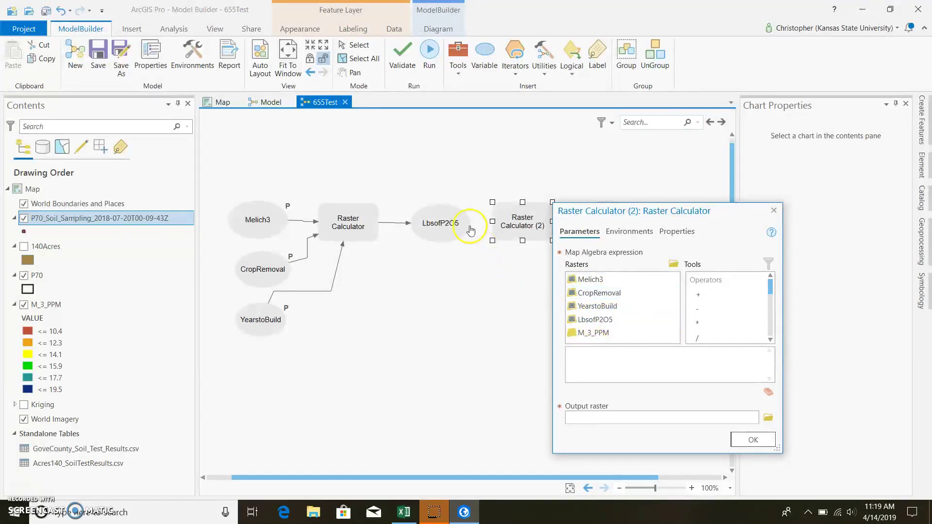
left_click(586, 353)
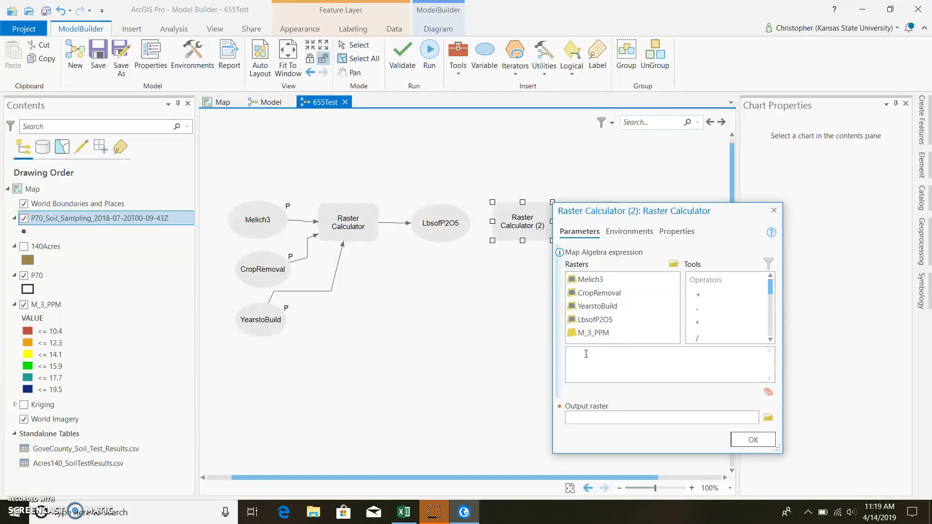
left_click(586, 354)
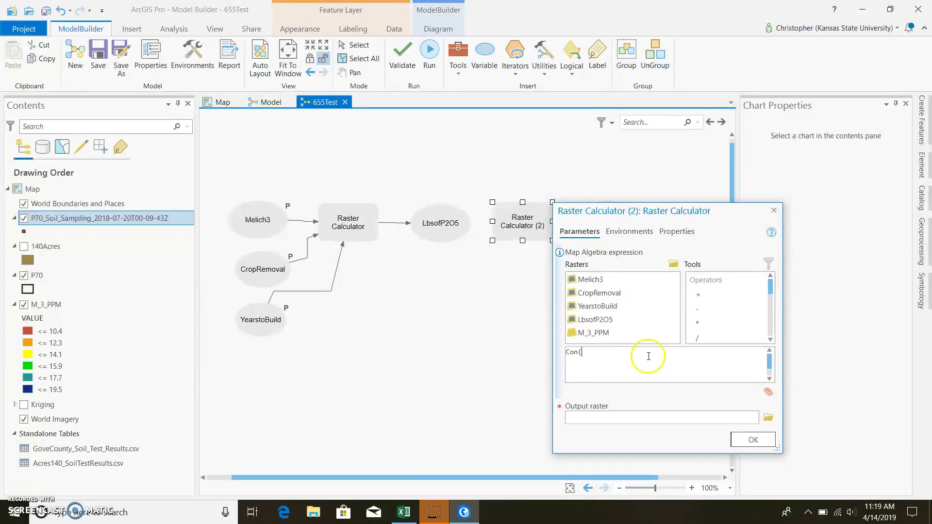
left_click(600, 319)
double_click(600, 320)
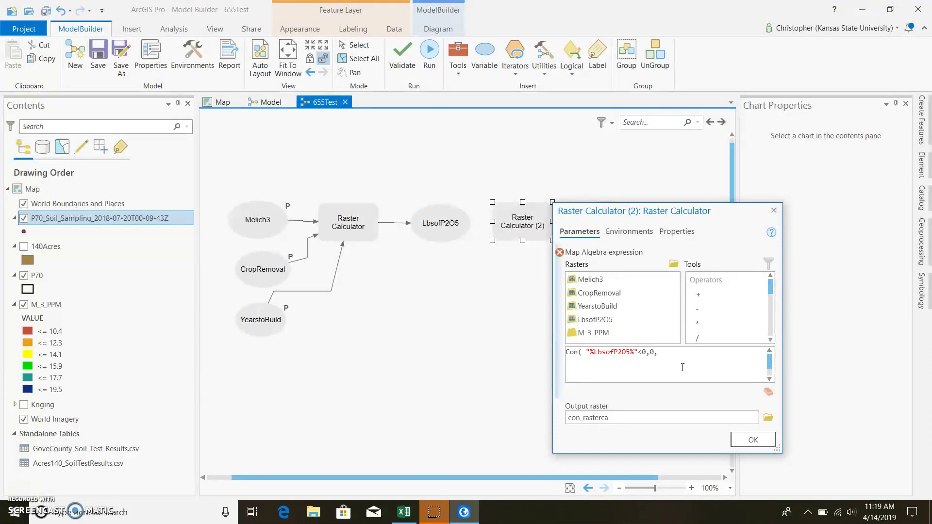
left_click(602, 323)
double_click(602, 323)
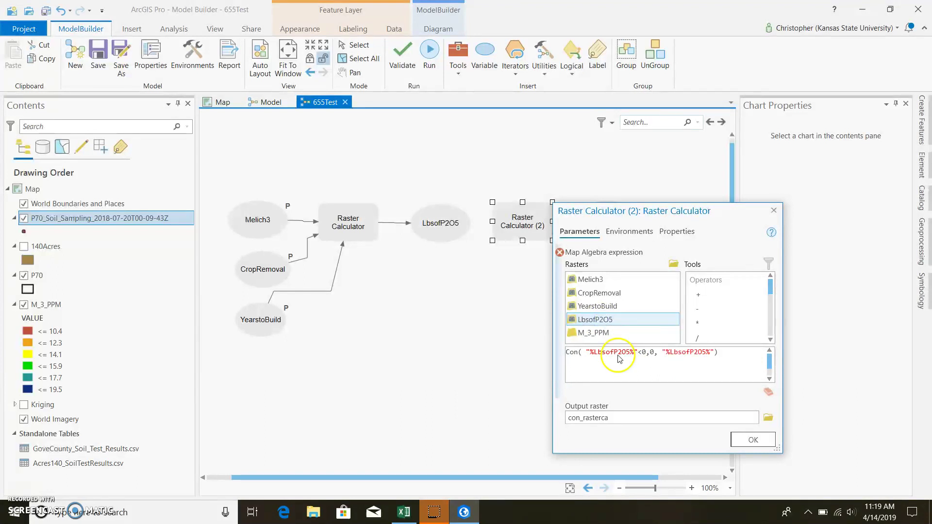
Name the output raster CorrectP2O5 in the model builder geodatabase.
left_click(625, 419)
key("Left")
key("Left")
key("Left")
key("Left")
key("Left")
key("Left")
key("Left")
key("Left")
key("Left")
key("Left")
key("BackSpace")
type("Corr")
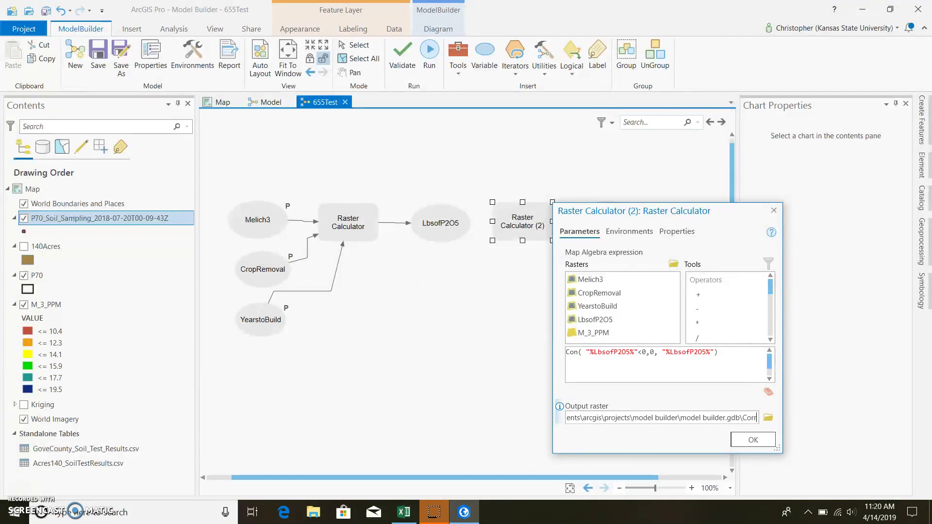
type("ect")
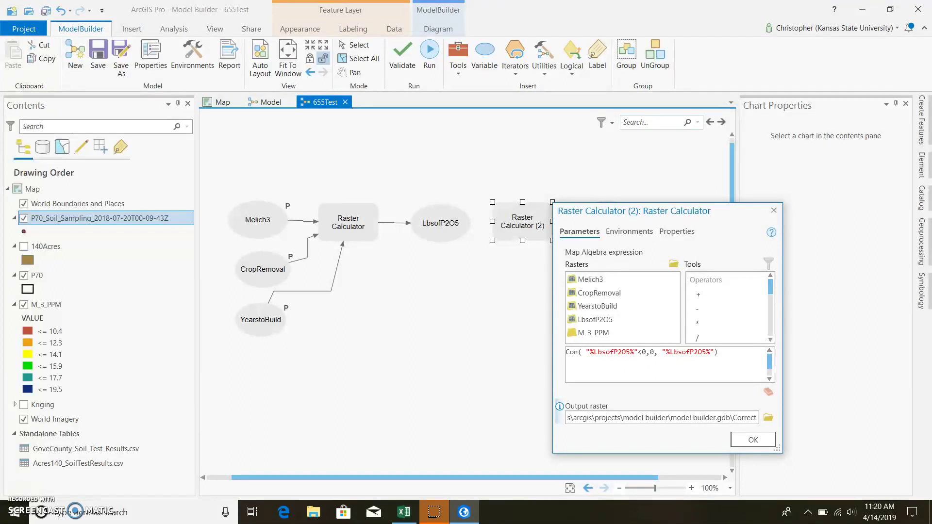
type("L")
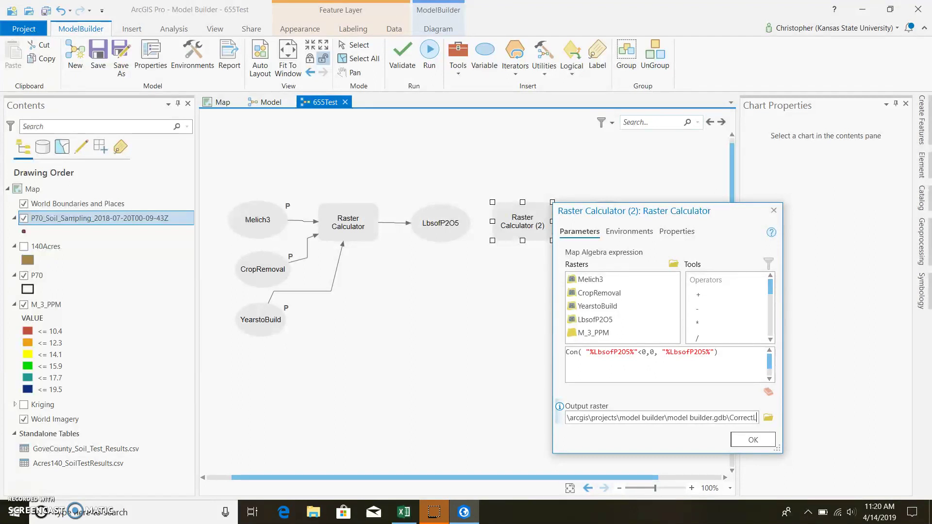
key("BackSpace")
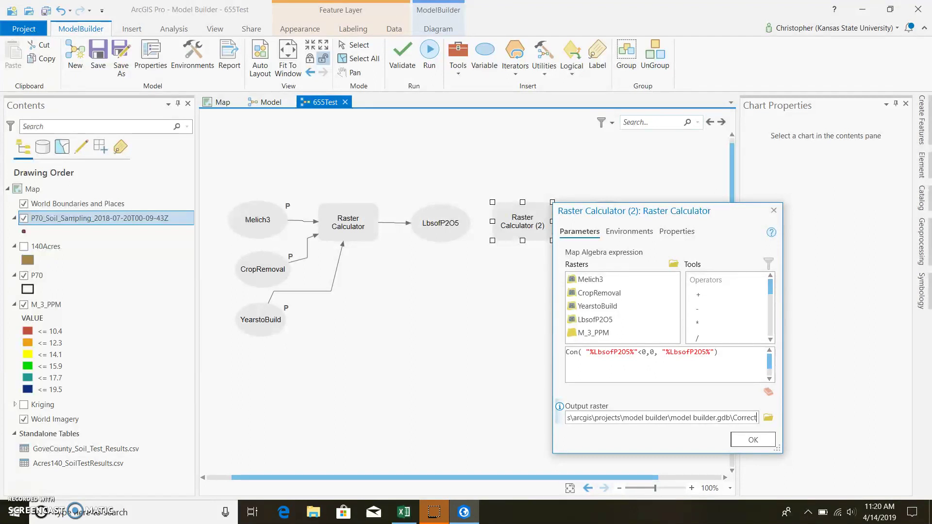
type("P")
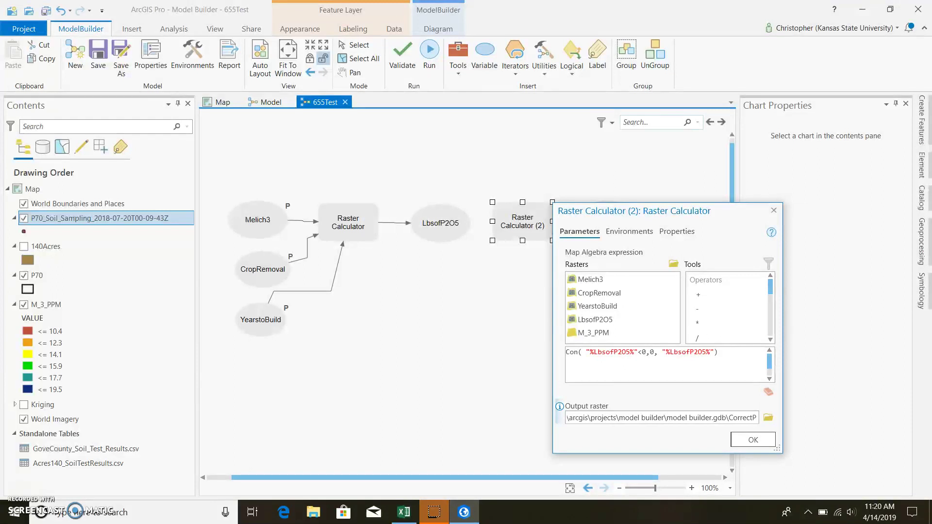
type("2O")
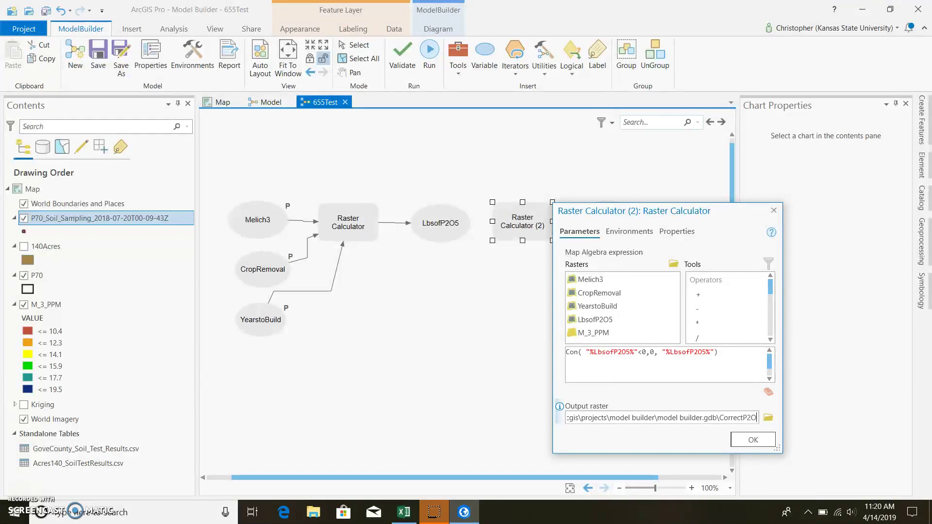
type("5")
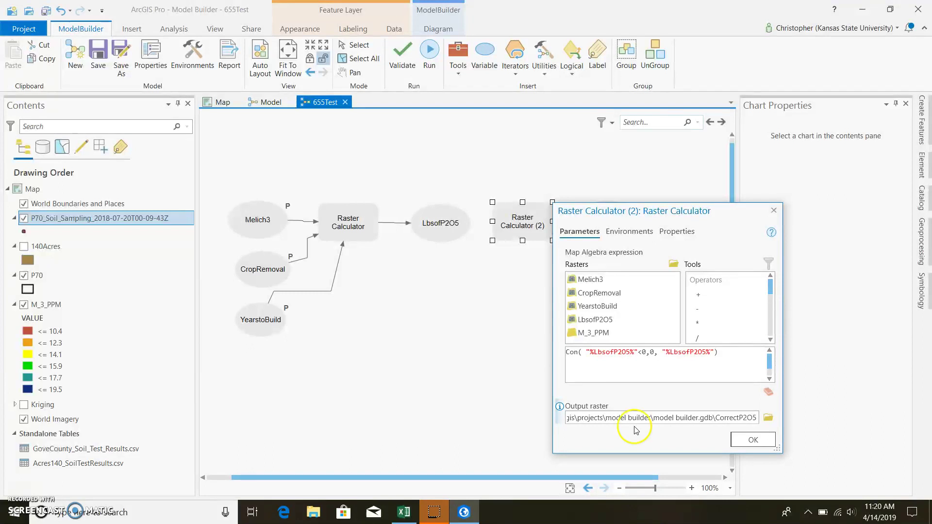
Confirm Raster Calculator (2) and insert a third Raster Calculator into the model.
left_click(753, 441)
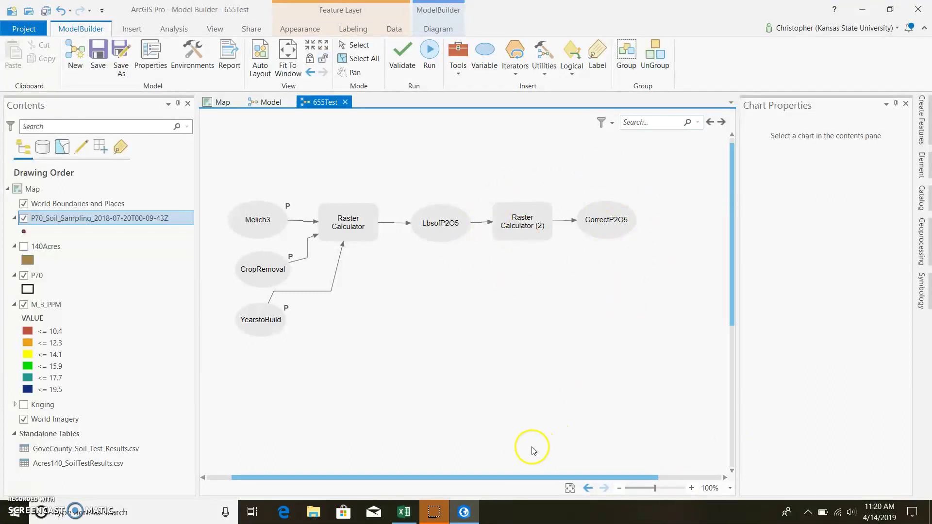
left_click(463, 73)
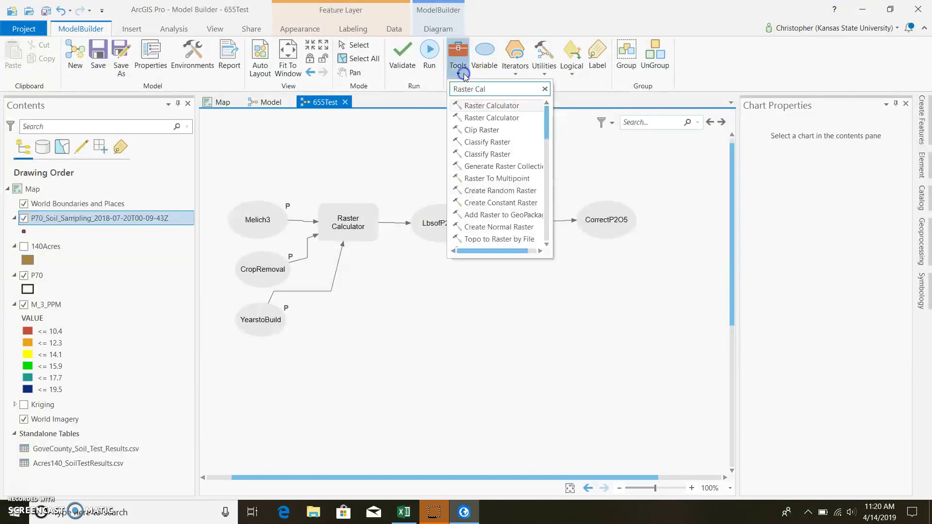
left_click(500, 107)
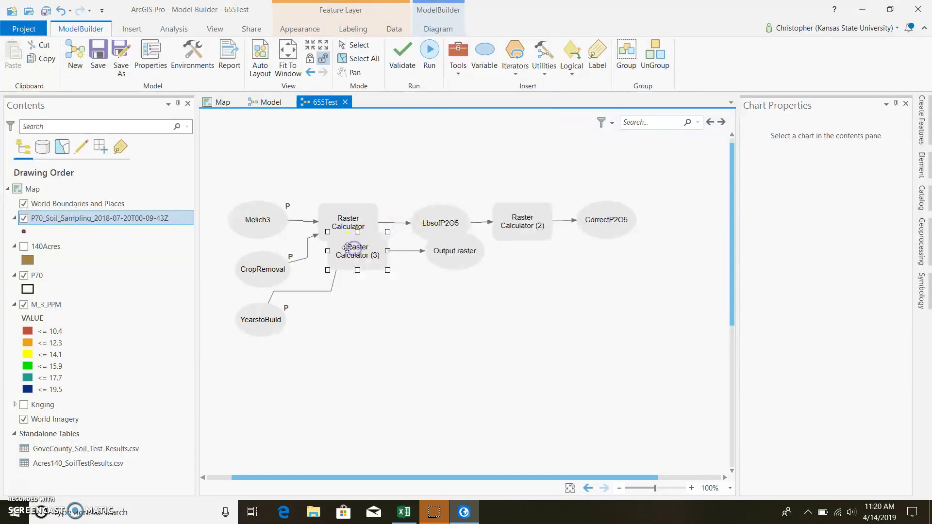
Arrange Raster Calculator (3) and its Output raster to the right of CorrectP2O5.
left_click_drag(347, 248, 622, 269)
left_click(455, 245)
left_click_drag(457, 245, 708, 271)
left_click(617, 270)
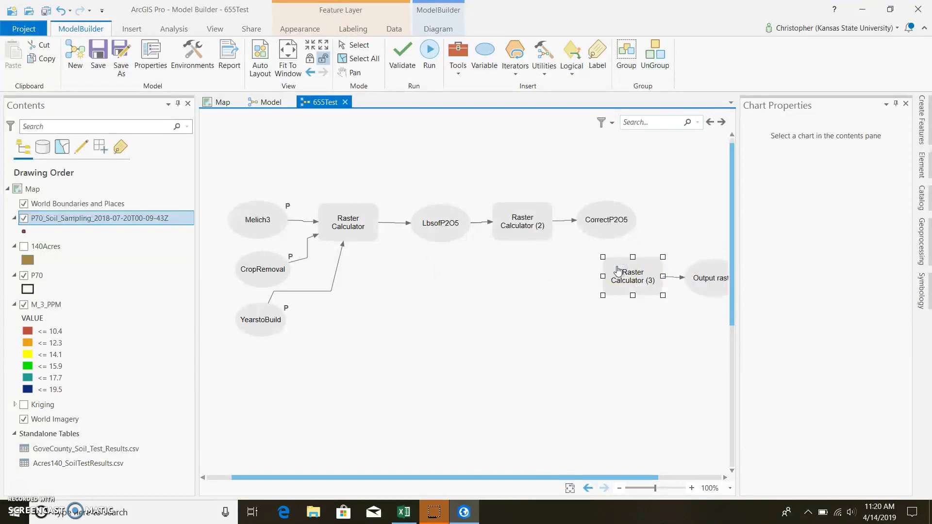
left_click_drag(618, 269, 662, 212)
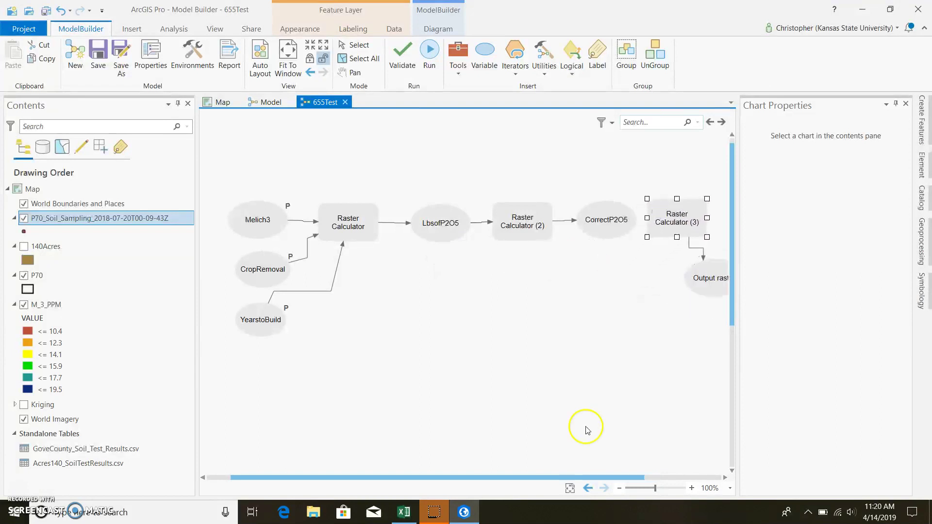
left_click_drag(552, 476, 630, 477)
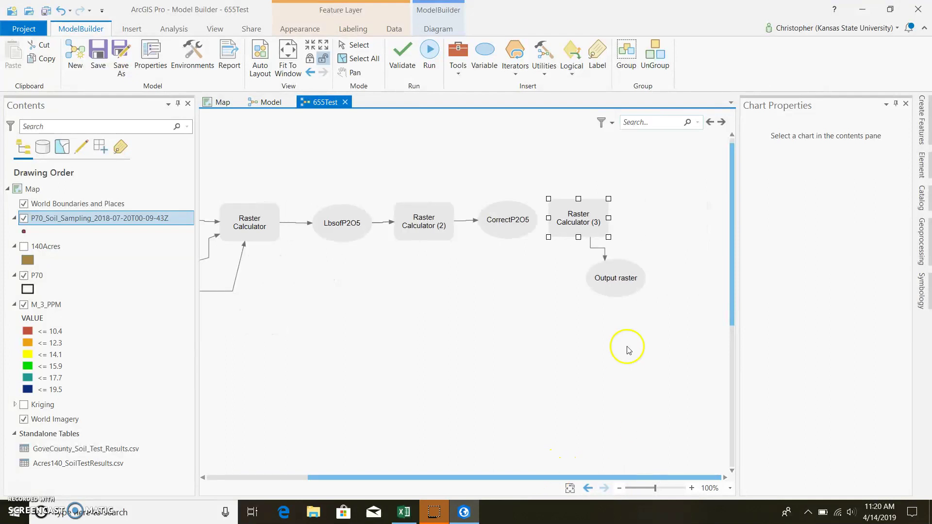
left_click(619, 275)
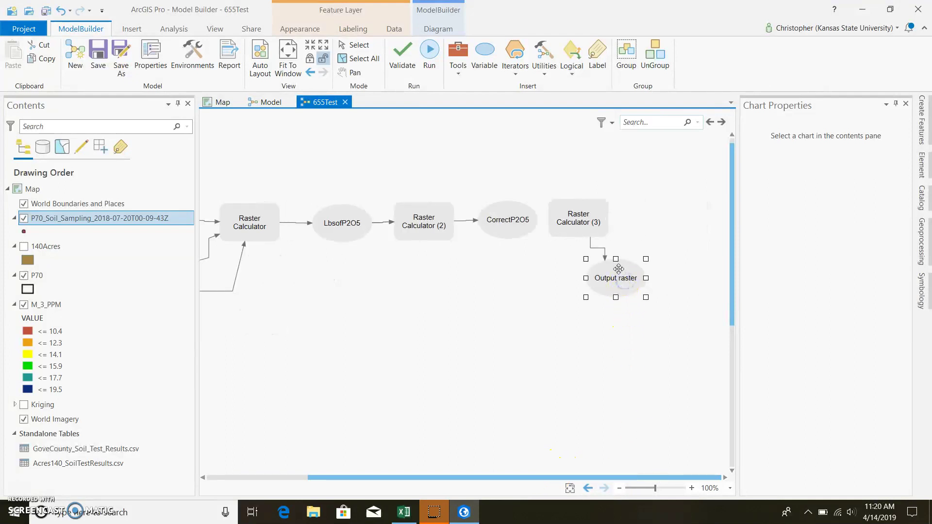
left_click_drag(618, 269, 663, 208)
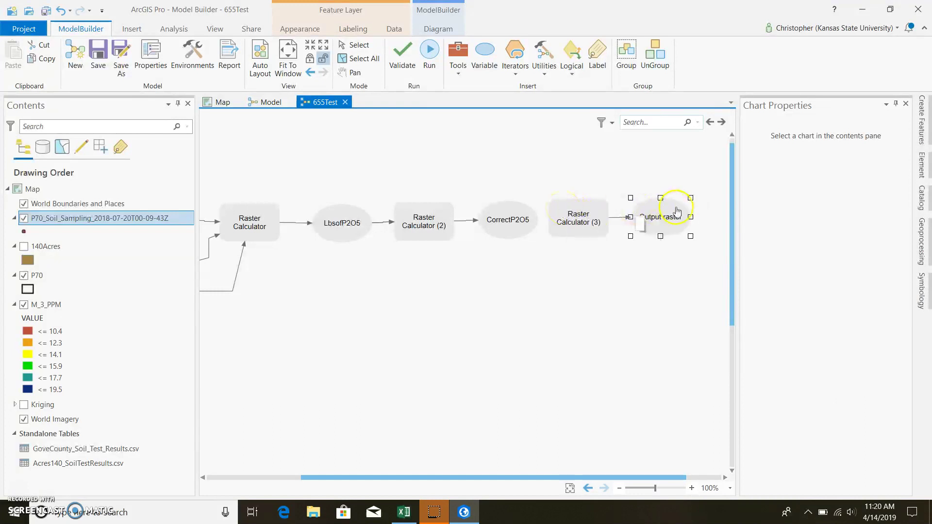
left_click_drag(671, 211, 666, 212)
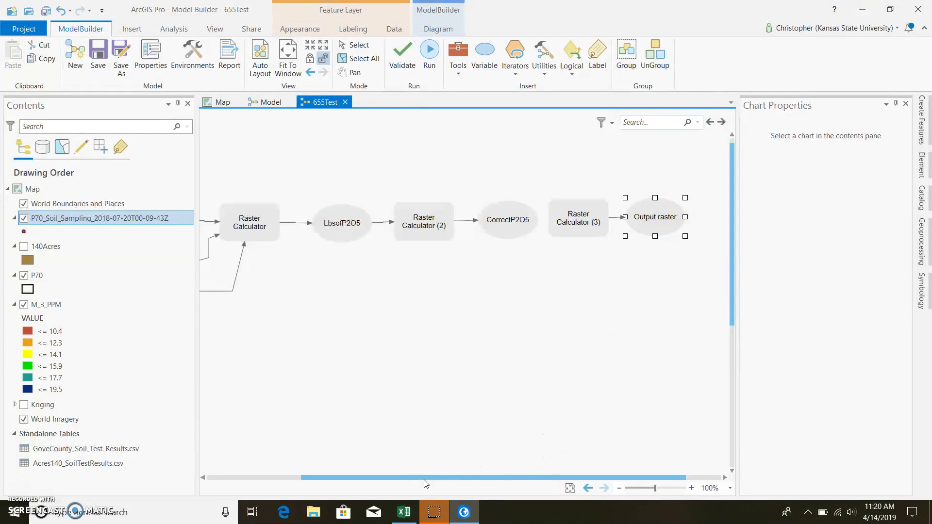
left_click_drag(430, 480, 312, 473)
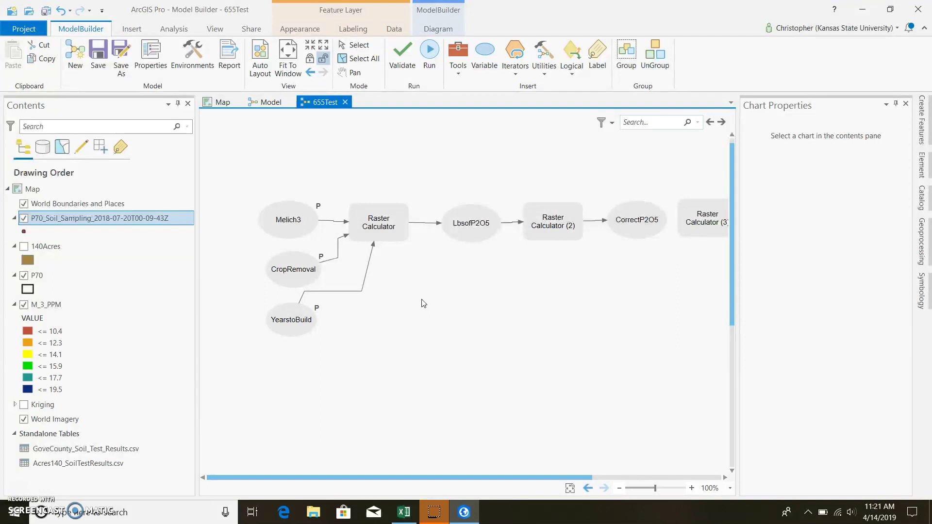
Add a Long-type variable to the model and place it below YearstoBuild.
left_click(486, 58)
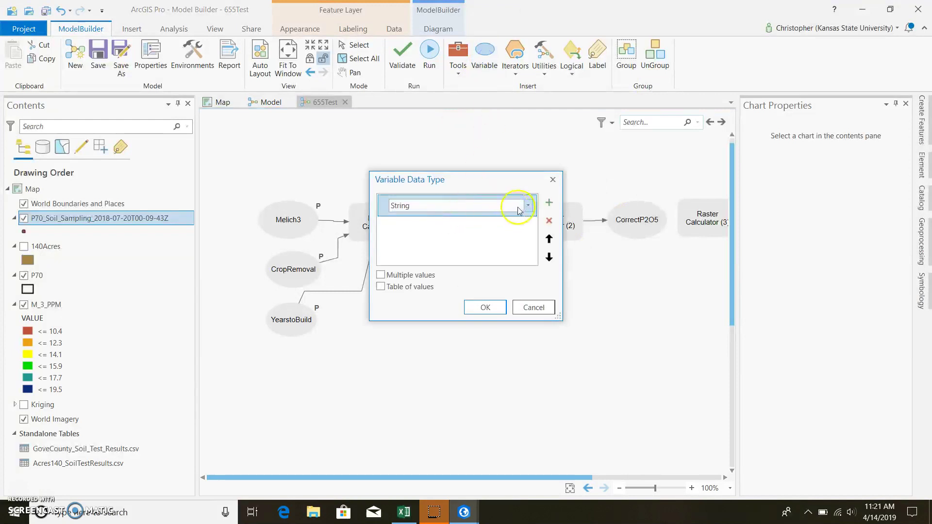
left_click(488, 204)
type("lo")
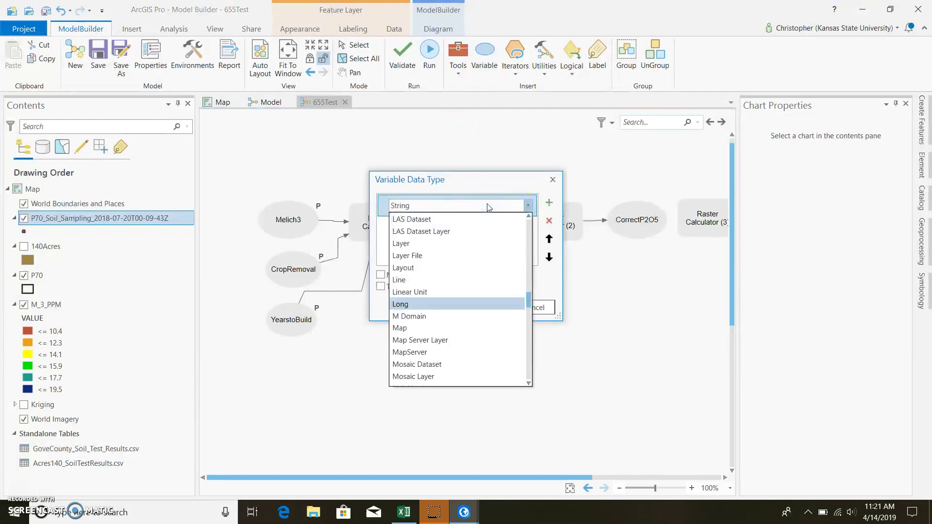
left_click(427, 305)
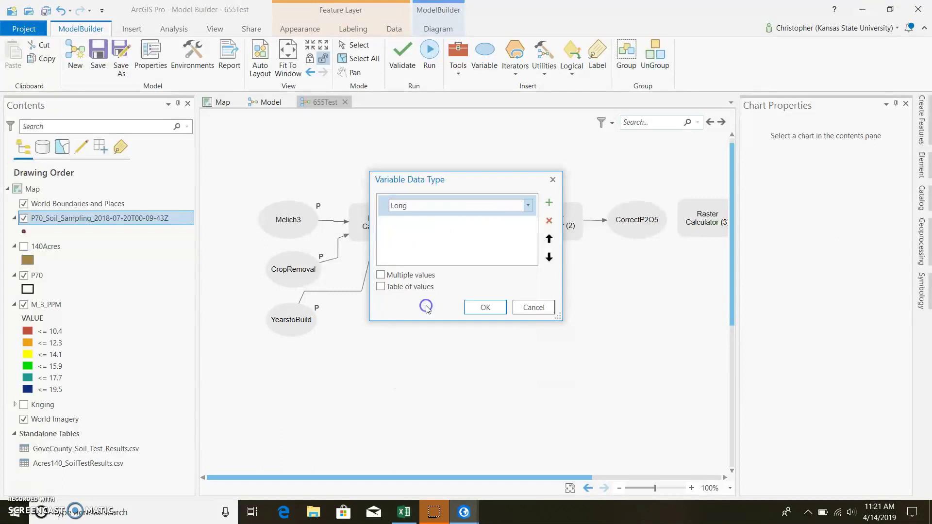
left_click(485, 308)
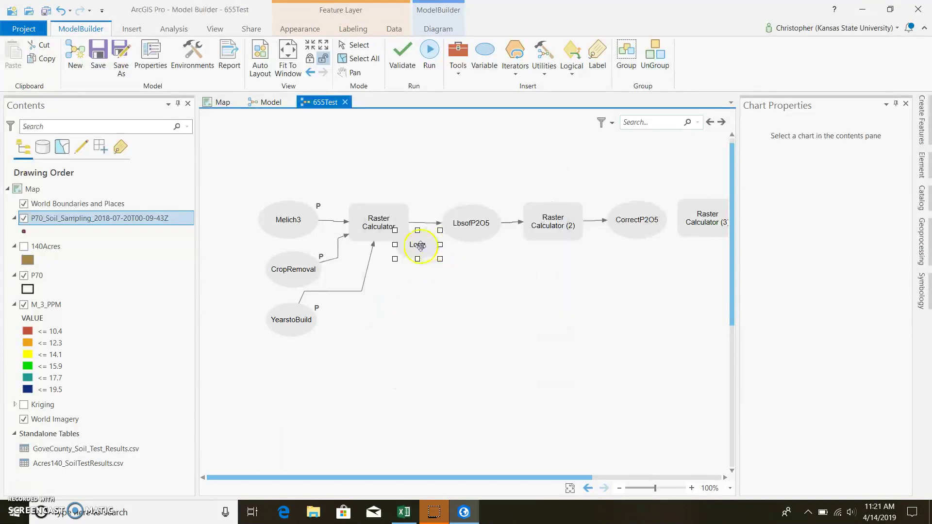
left_click_drag(415, 246, 294, 367)
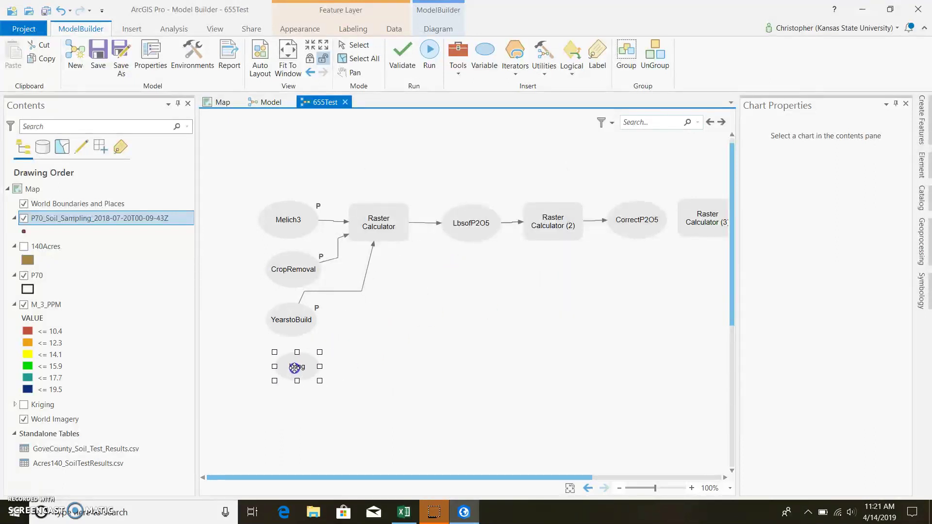
Rename the Long variable to RoundingFact.
double_click(294, 368)
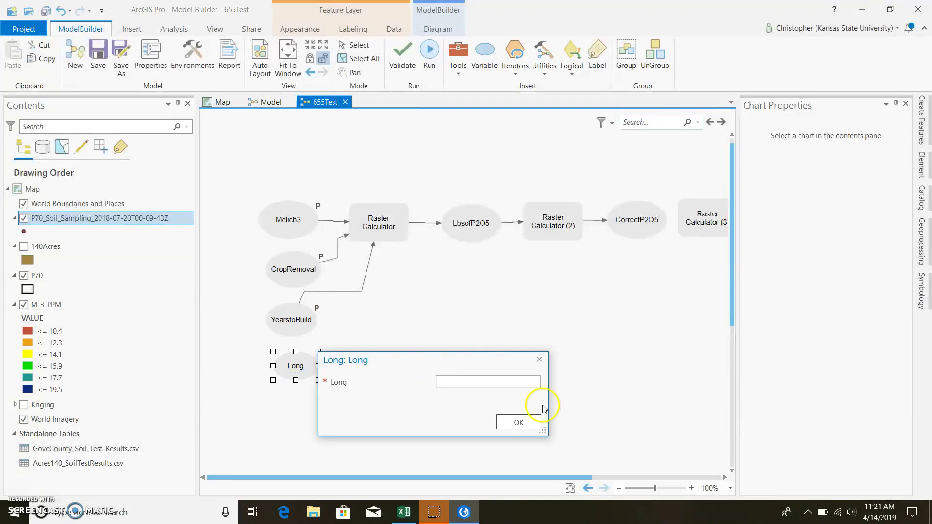
left_click(543, 365)
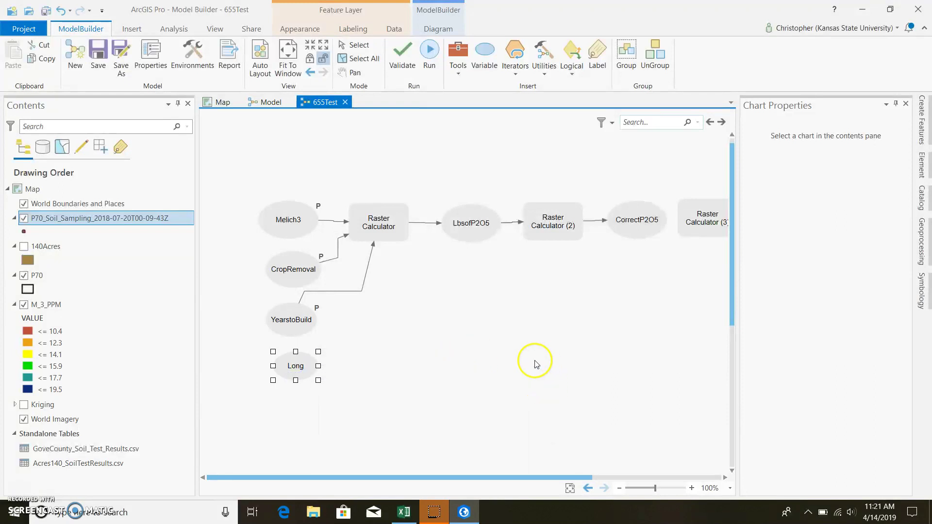
left_click(298, 366)
right_click(298, 366)
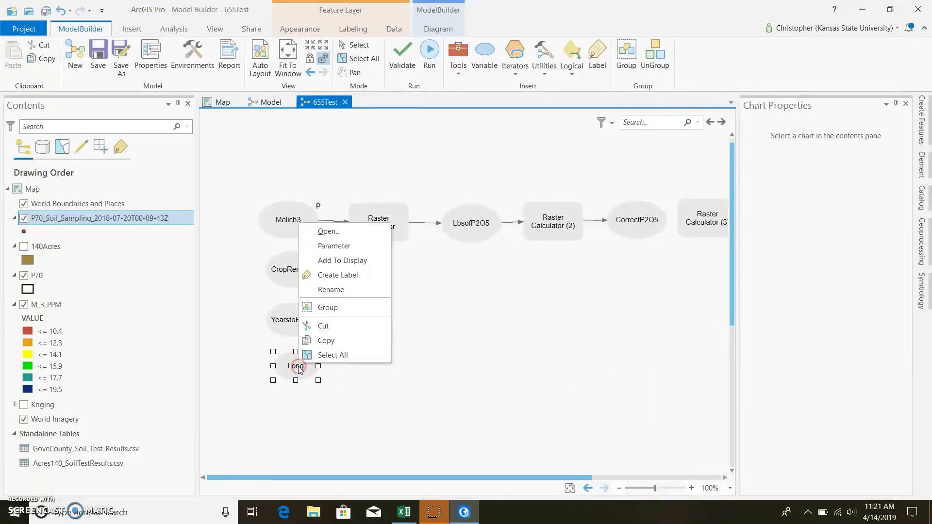
left_click(337, 232)
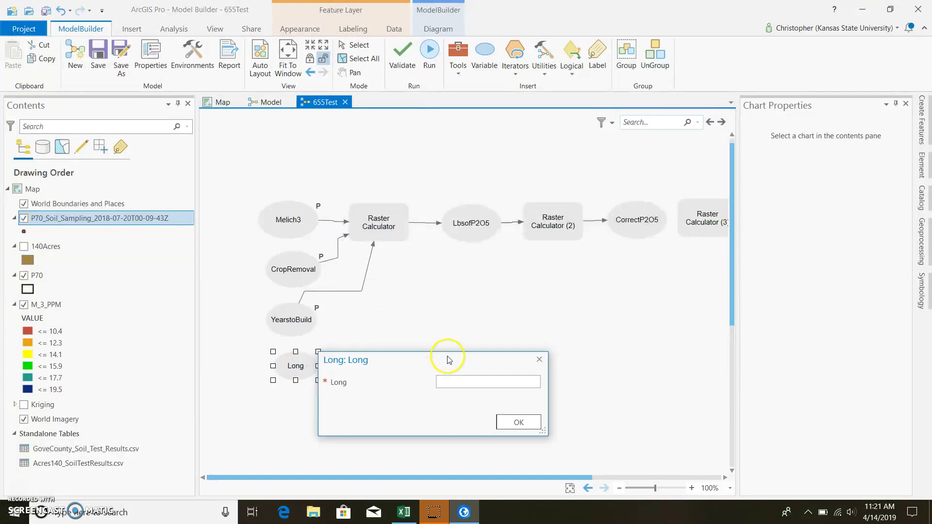
left_click(539, 360)
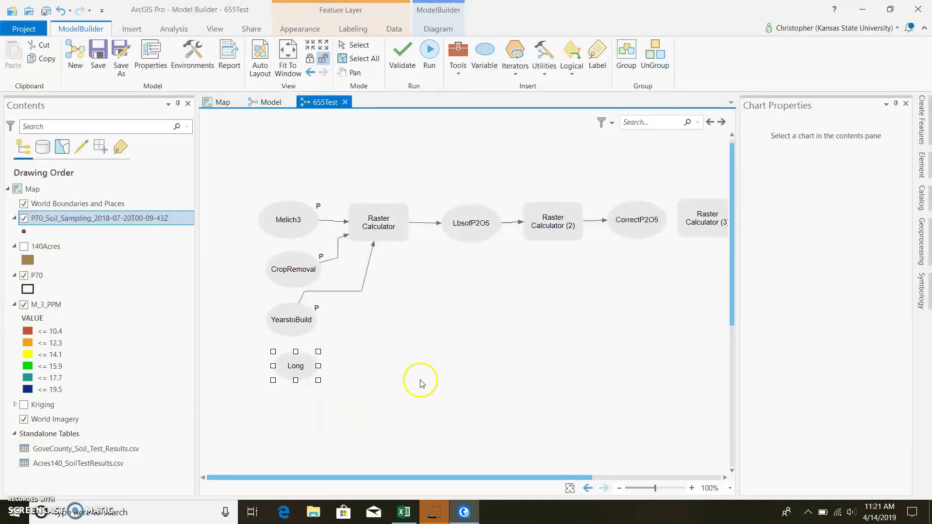
right_click(298, 366)
left_click(357, 299)
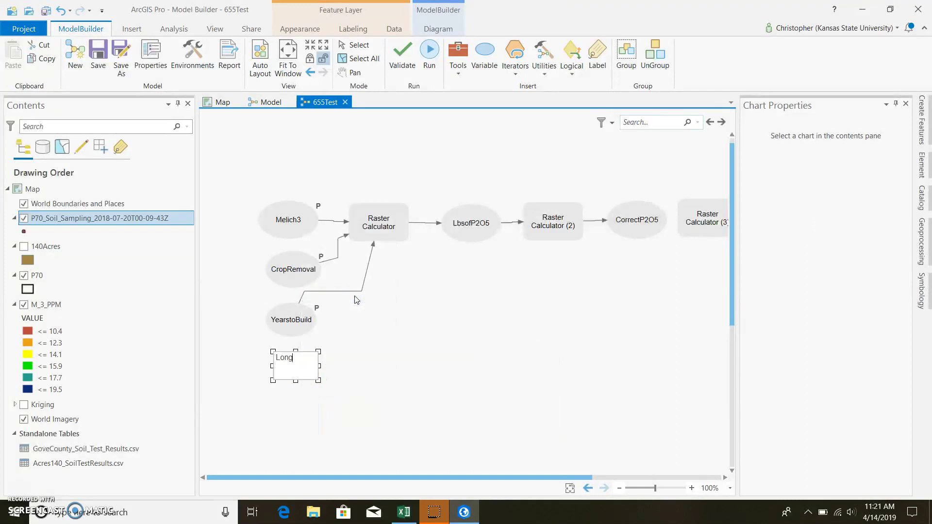
key("BackSpace")
key("BackSpace")
key("BackSpace")
type("RoundingFact")
left_click(386, 338)
Make the RoundingFactor variable a model parameter.
left_click(298, 369)
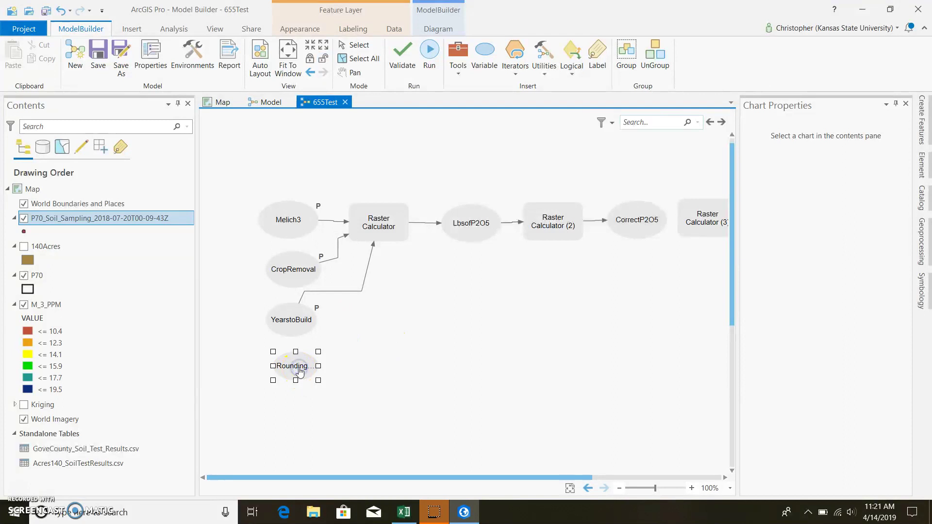
right_click(299, 368)
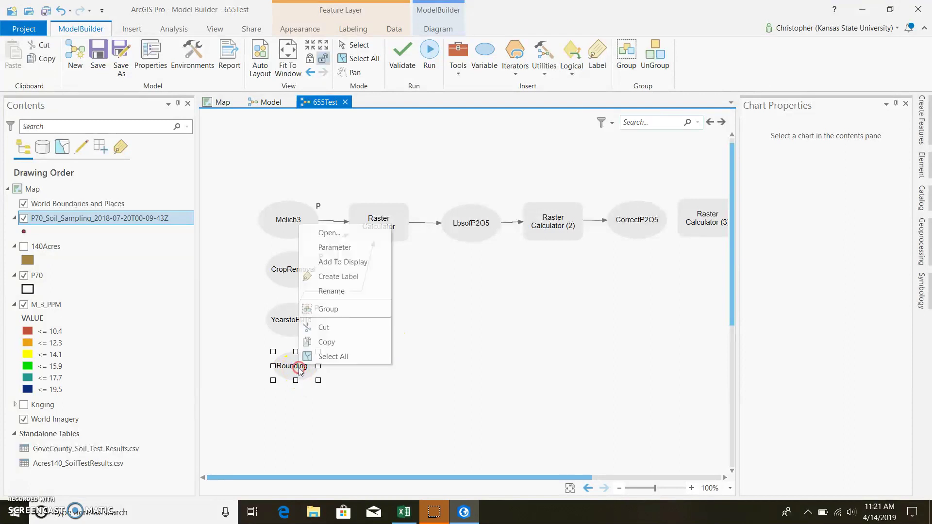
left_click(351, 249)
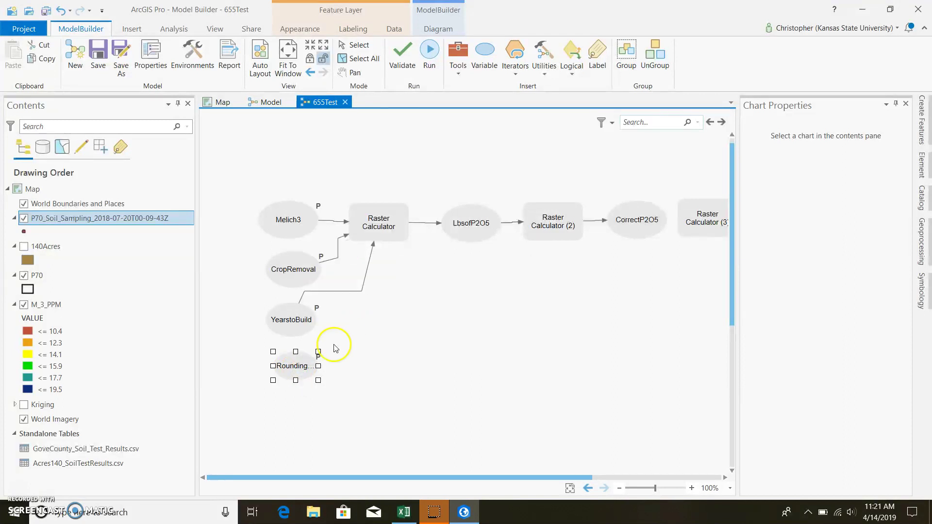
left_click(388, 383)
left_click_drag(332, 477, 377, 497)
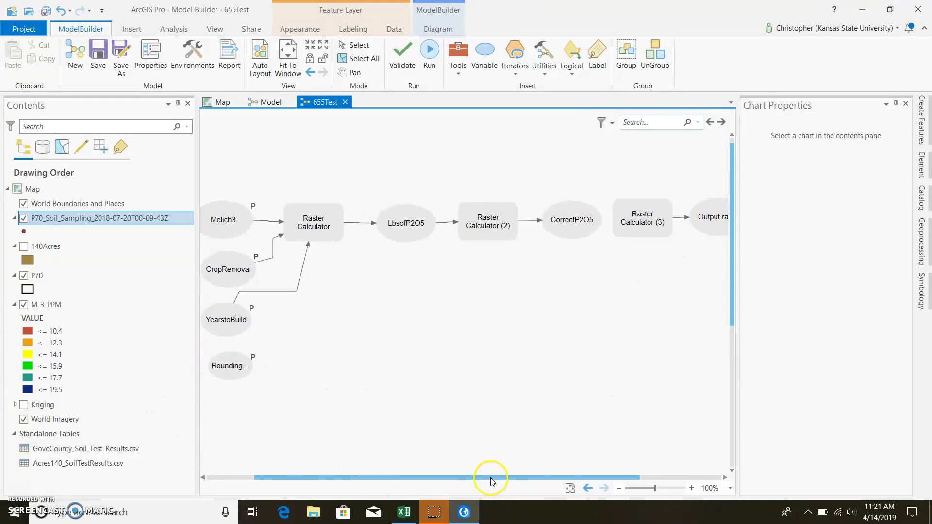
Begin the Raster Calculator (3) expression as Int( CorrectP2O5 divided by RoundingFactor.
left_click_drag(491, 480, 513, 483)
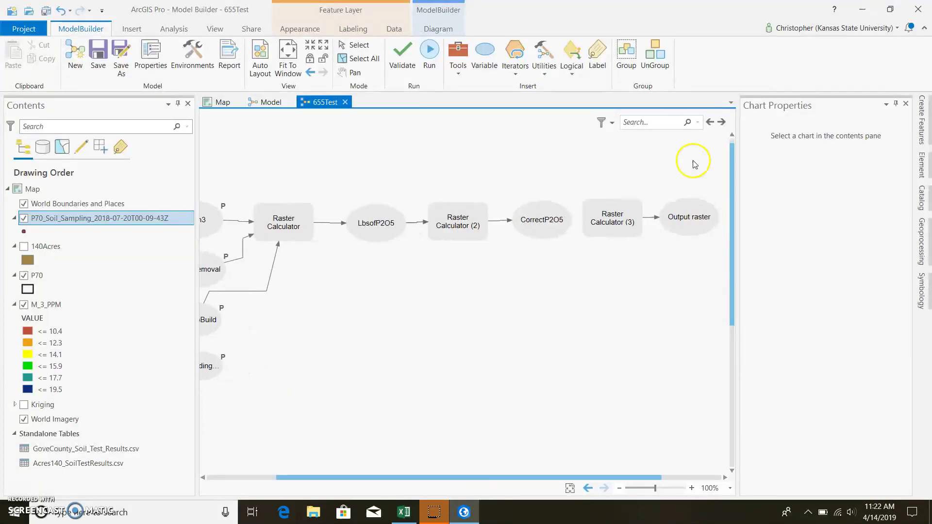
right_click(632, 214)
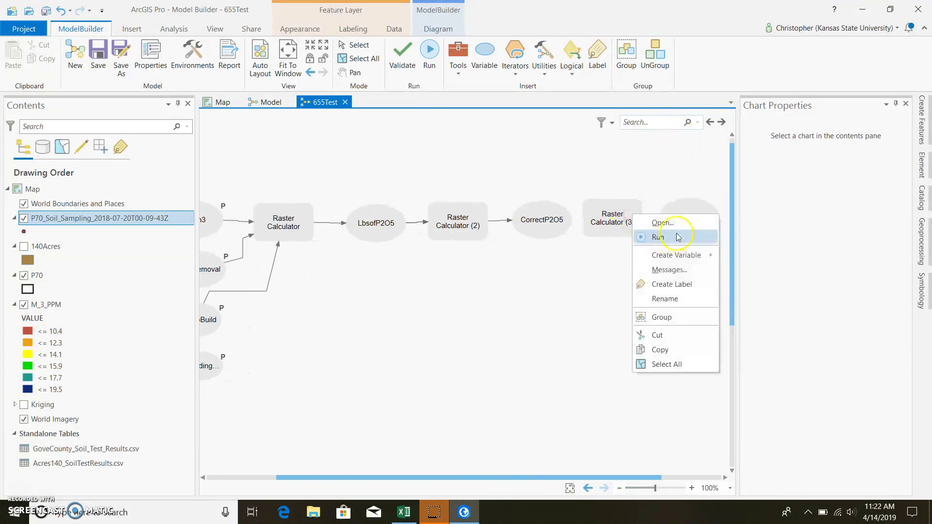
left_click(662, 222)
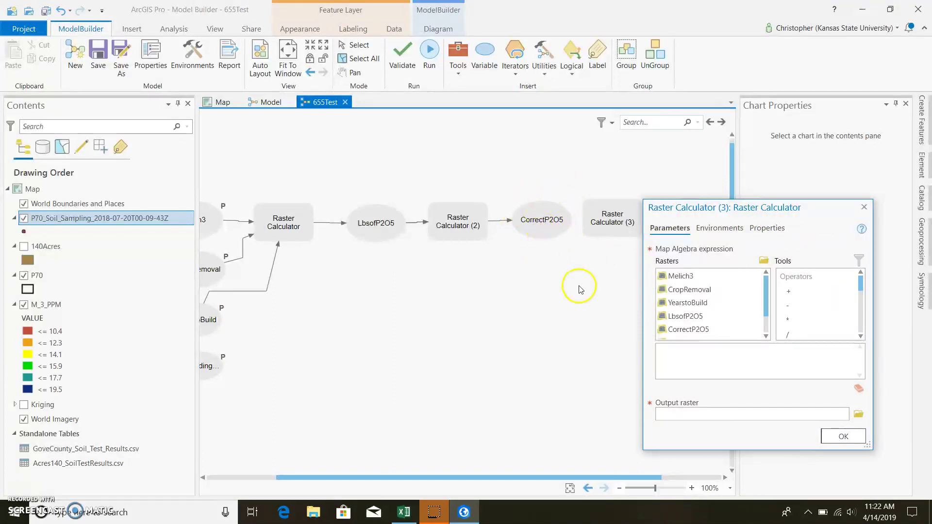
left_click(671, 352)
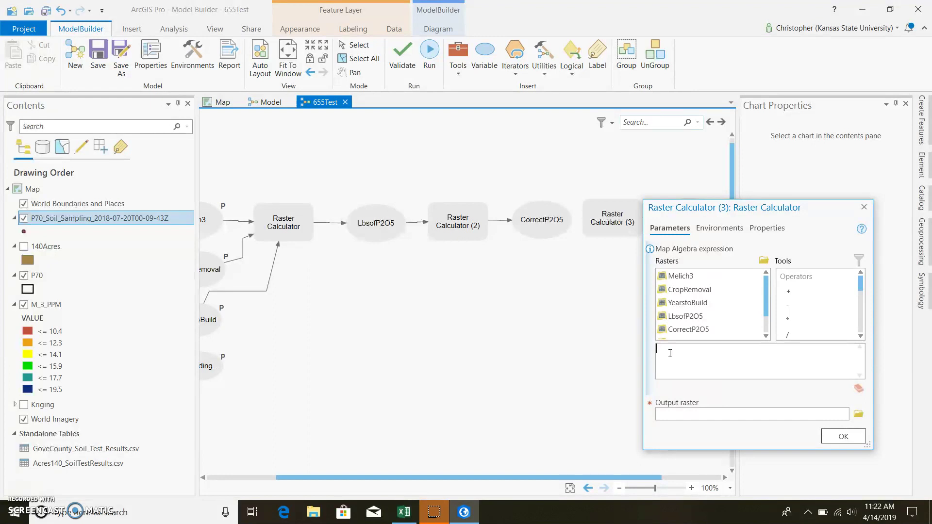
type("Int(")
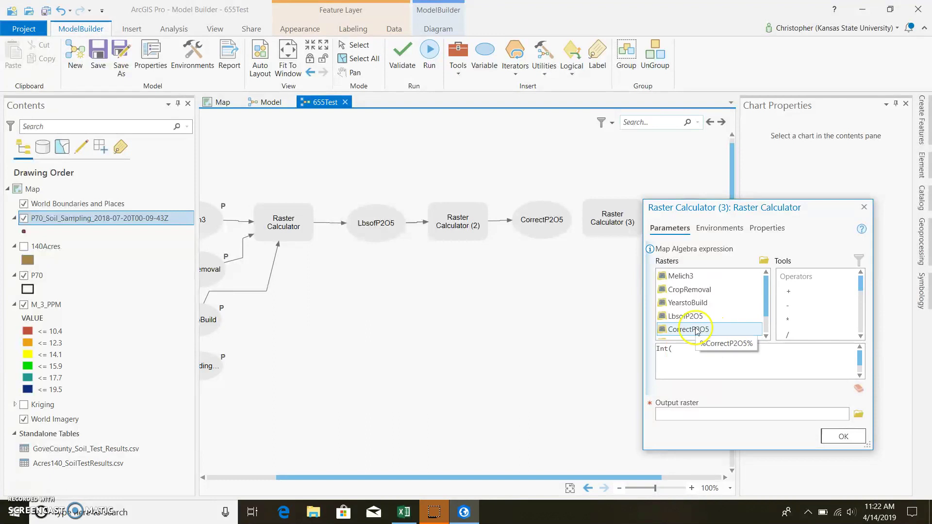
left_click(696, 329)
double_click(696, 329)
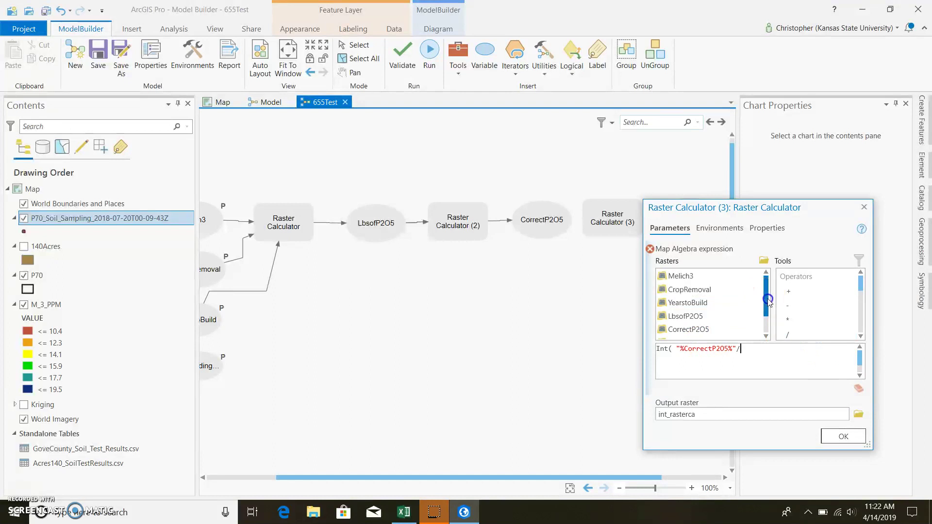
scroll(767, 306, "down", 1)
left_click(710, 318)
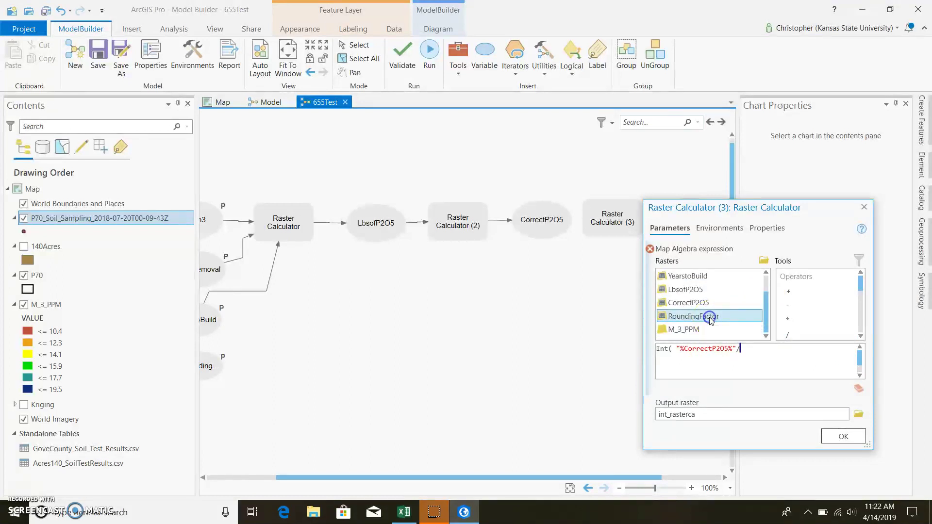
double_click(710, 318)
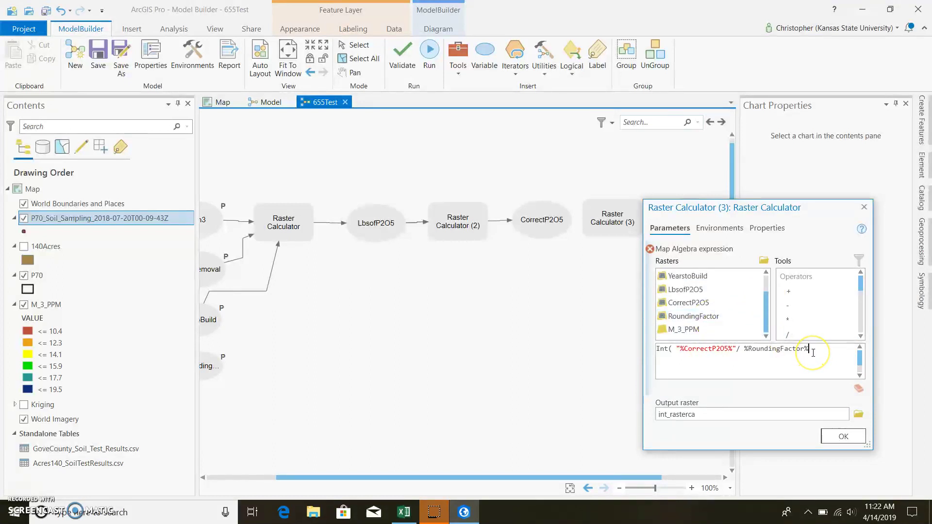
Complete the expression as Int("%CorrectP2O5%"/%RoundingFactor%)*%RoundingFactor%.
left_click(723, 348)
left_click(697, 351)
left_click(787, 349)
left_click(666, 350)
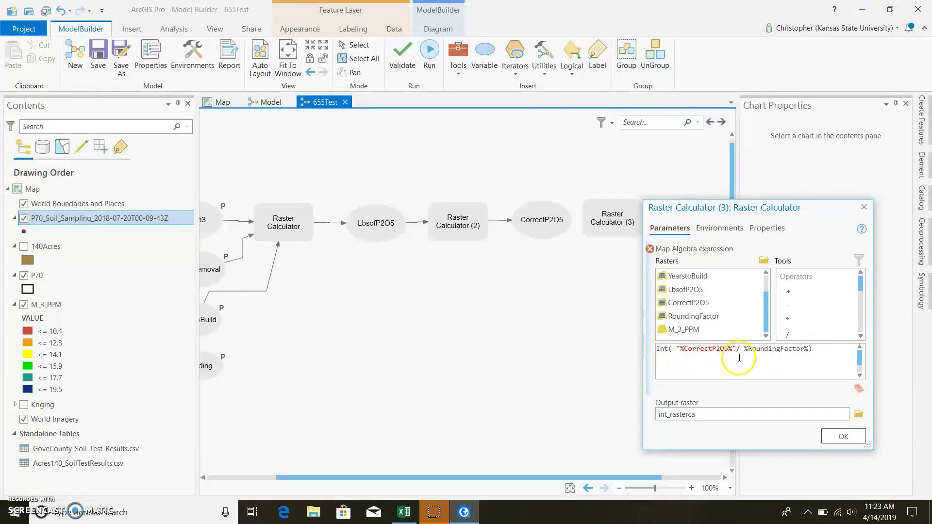
left_click(819, 348)
left_click(709, 317)
double_click(709, 317)
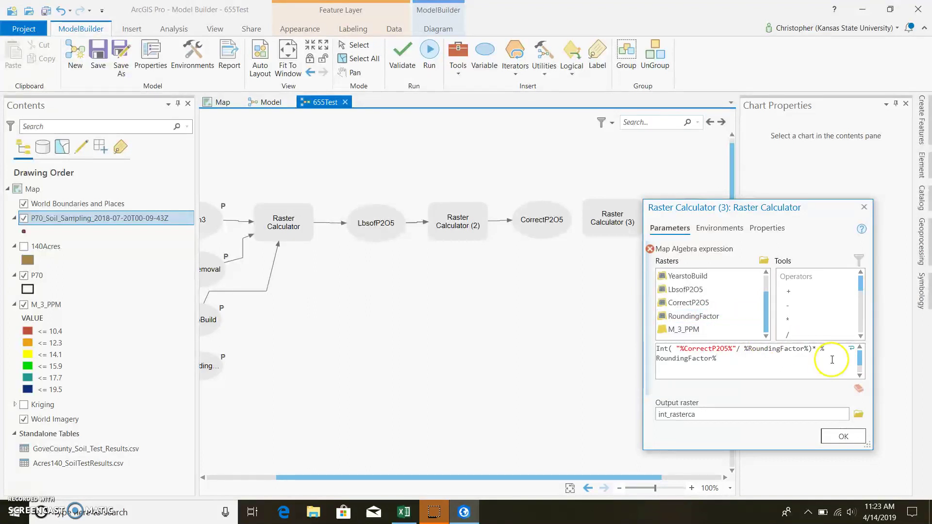
Name the output raster RasterRec and confirm Raster Calculator (3).
left_click(751, 414)
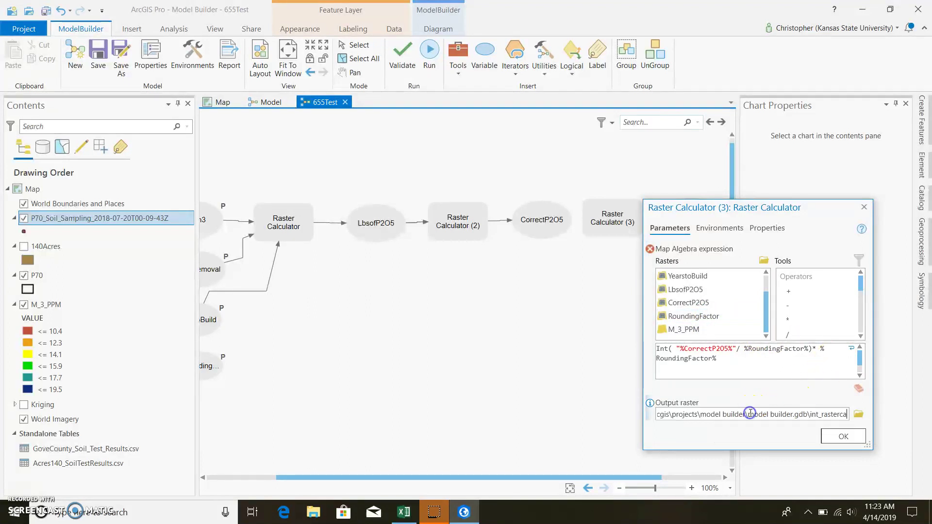
key("Left")
key("Left")
key("Left")
key("Left")
key("Left")
key("Left")
key("Left")
key("Left")
key("Left")
key("Left")
key("Left")
key("Left")
key("Left")
key("Left")
key("Left")
key("Left")
key("Left")
key("Left")
key("Left")
key("Left")
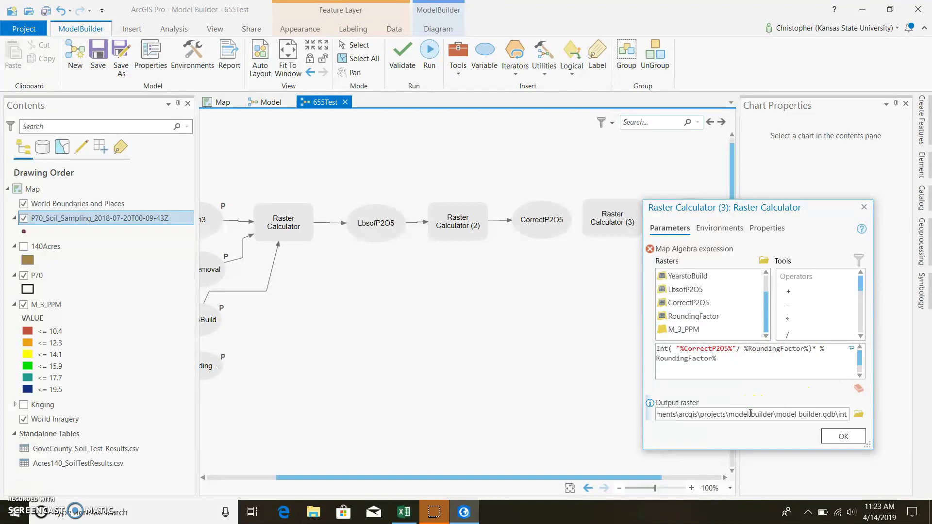
key("Delete")
key("Delete")
key("Delete")
key("Delete")
key("Delete")
key("Delete")
key("Delete")
key("Delete")
key("Delete")
key("Delete")
key("Delete")
type("RasterRec")
left_click(843, 438)
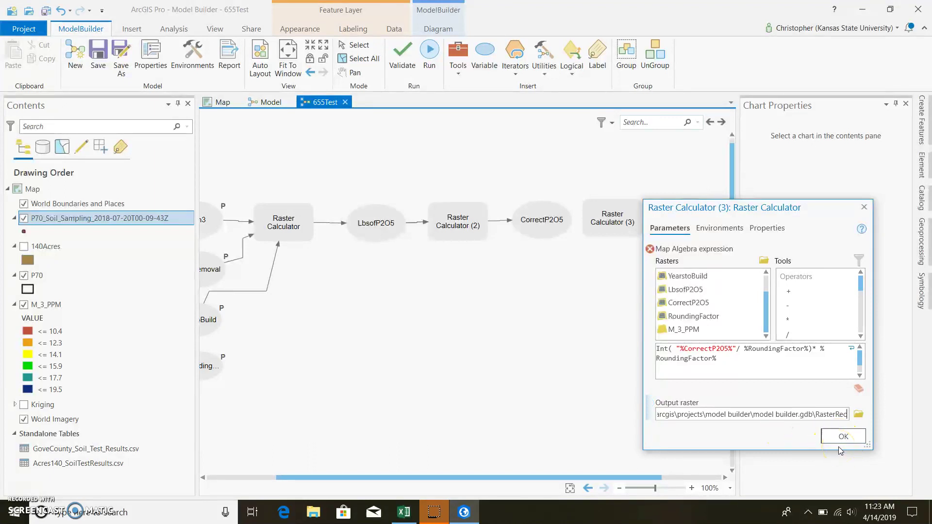
left_click(843, 437)
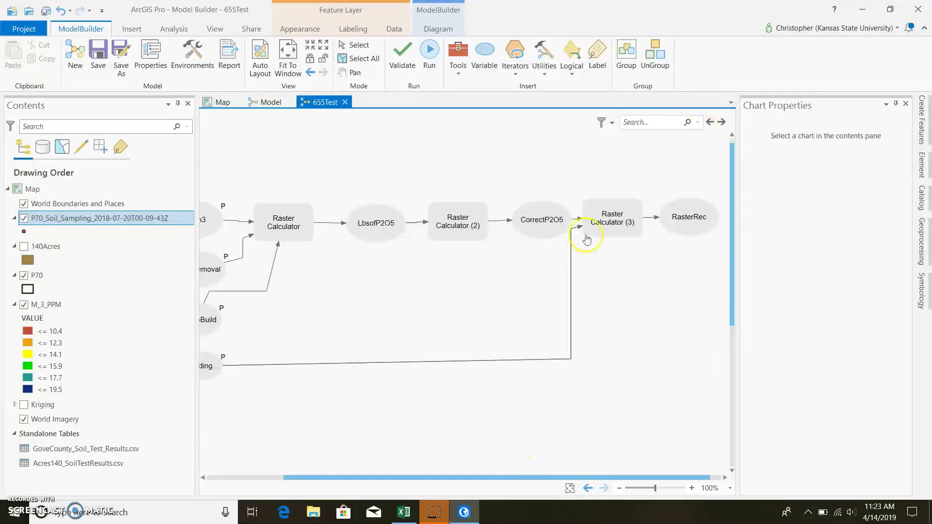
Set the RasterRec output node to Add To Display.
mouse_move(462, 478)
left_mouse_down()
mouse_move(378, 479)
mouse_move(463, 476)
left_mouse_up()
left_click_drag(537, 477, 580, 479)
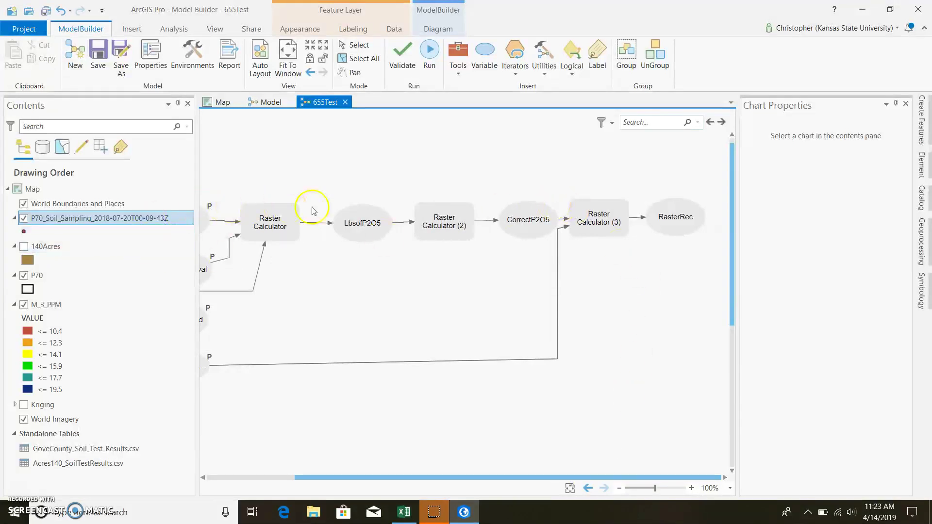
right_click(664, 213)
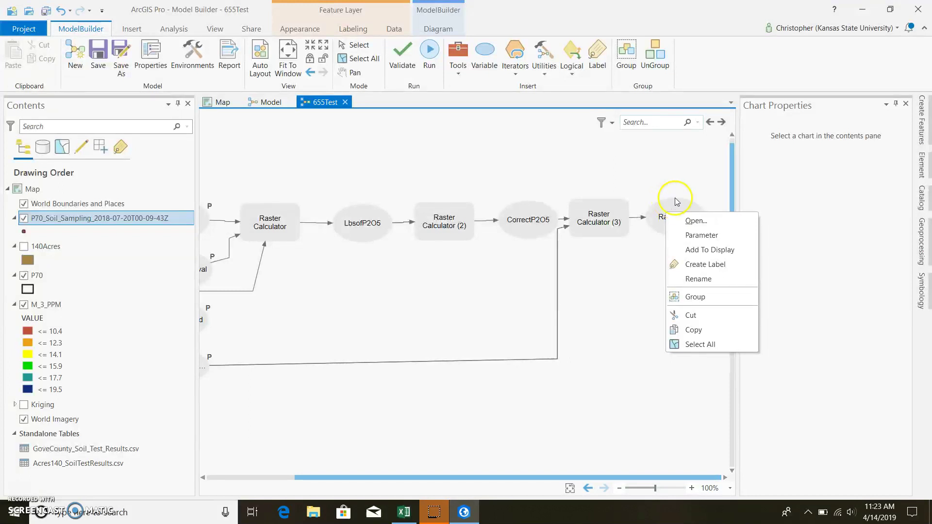
left_click(726, 250)
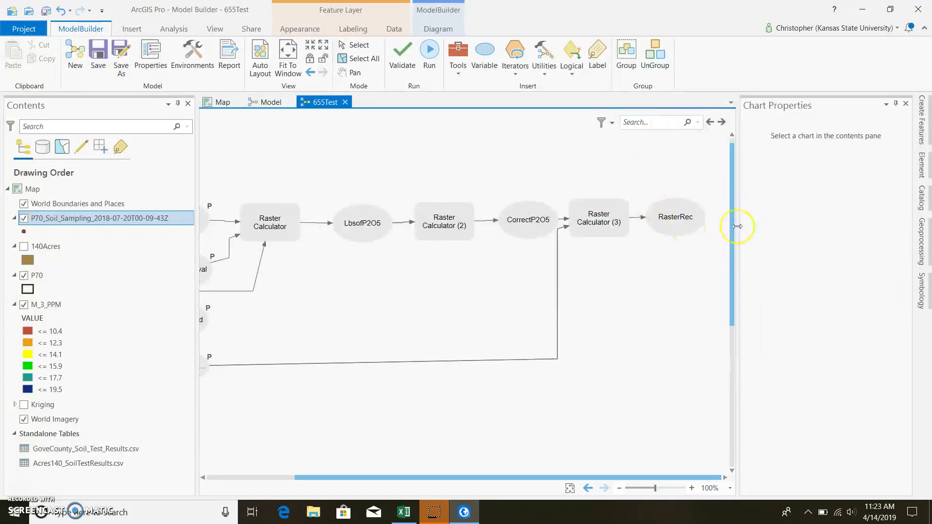
Save the 655Test model and return to the field map.
left_click(98, 57)
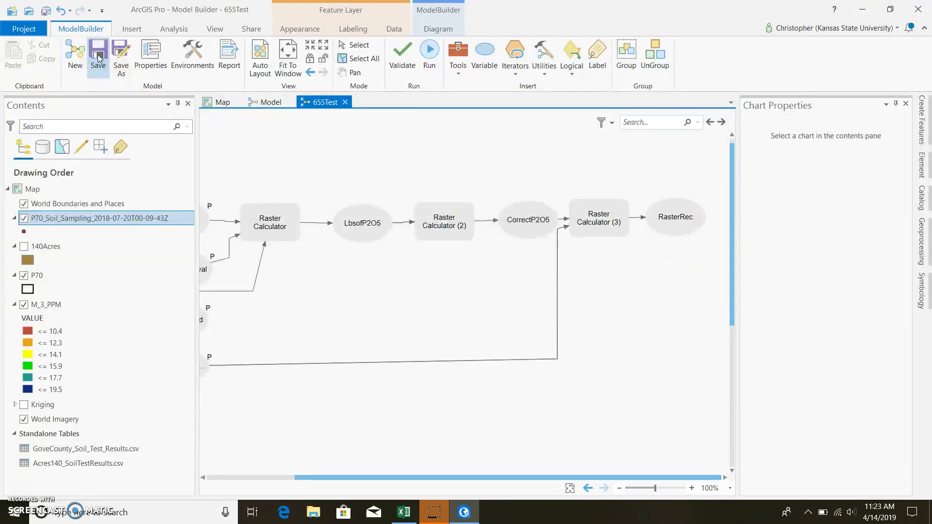
left_click(308, 125)
left_click(223, 103)
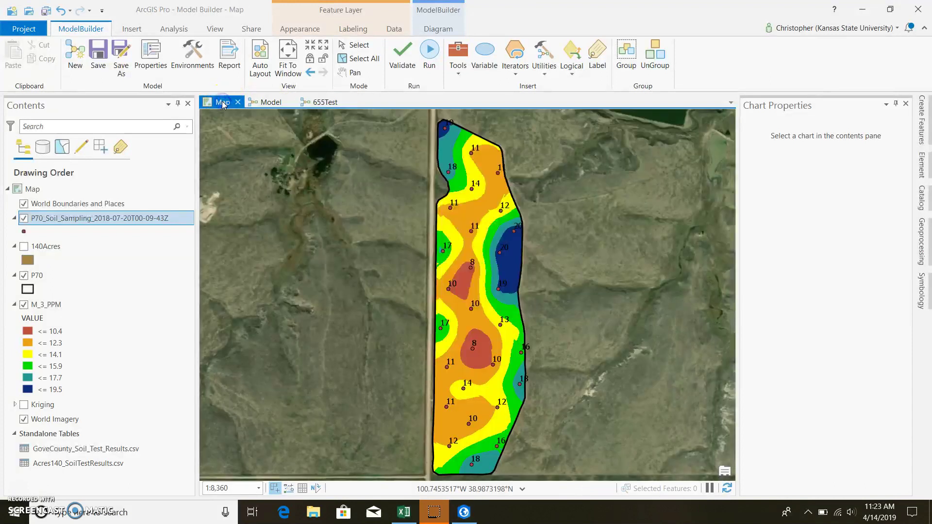
Find 655Test in Geoprocessing, review its parameters and diagram, then go back to the map.
left_click(922, 244)
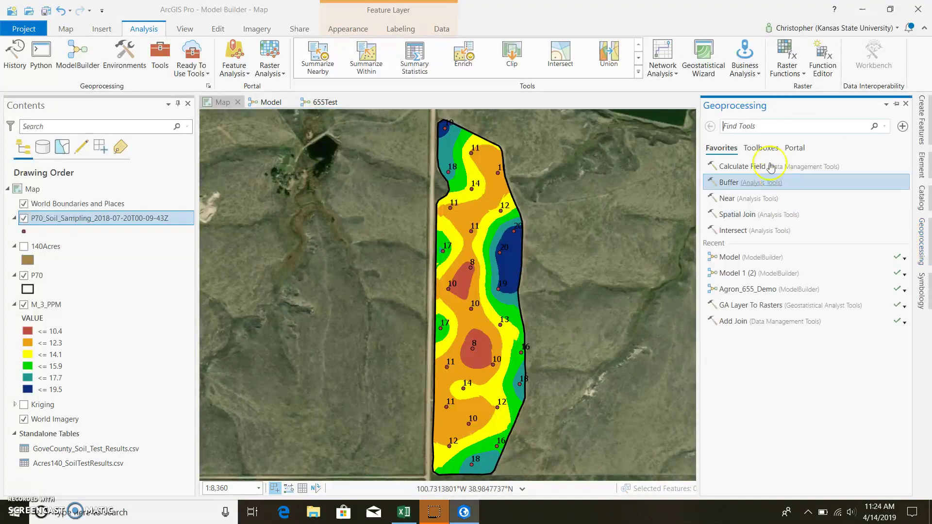
left_click(766, 130)
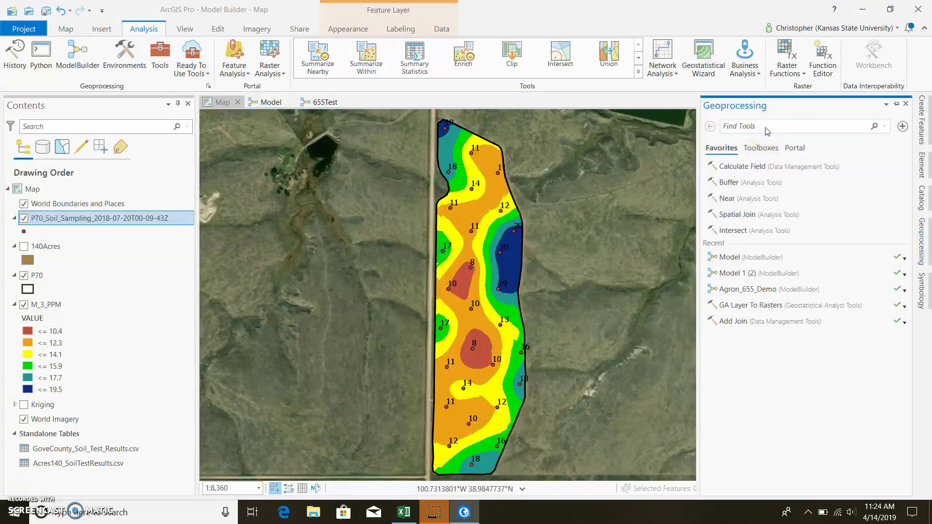
type("655")
left_click(789, 153)
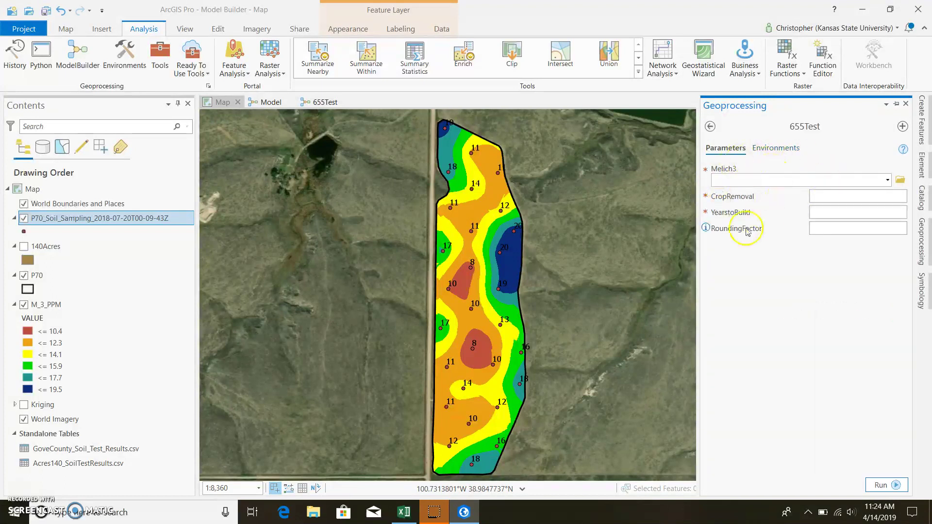
left_click(326, 103)
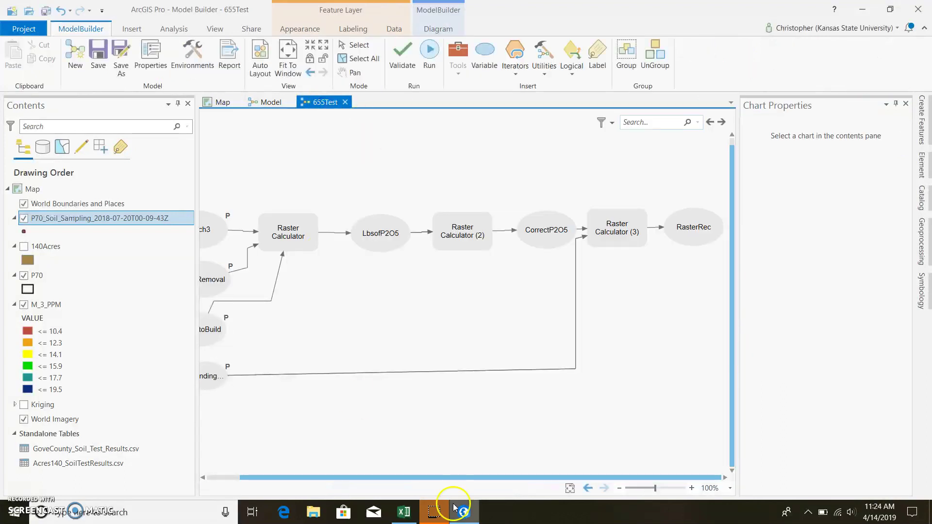
left_click_drag(468, 476, 380, 478)
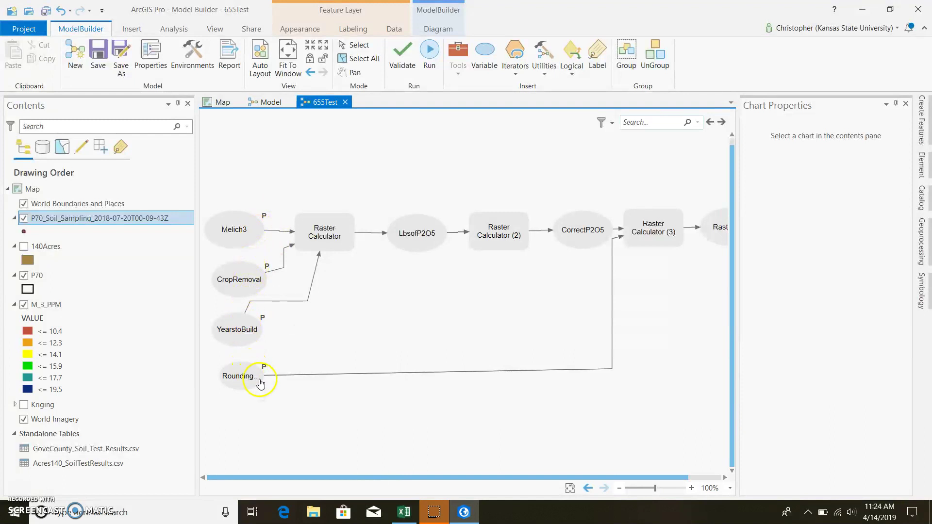
left_click(219, 102)
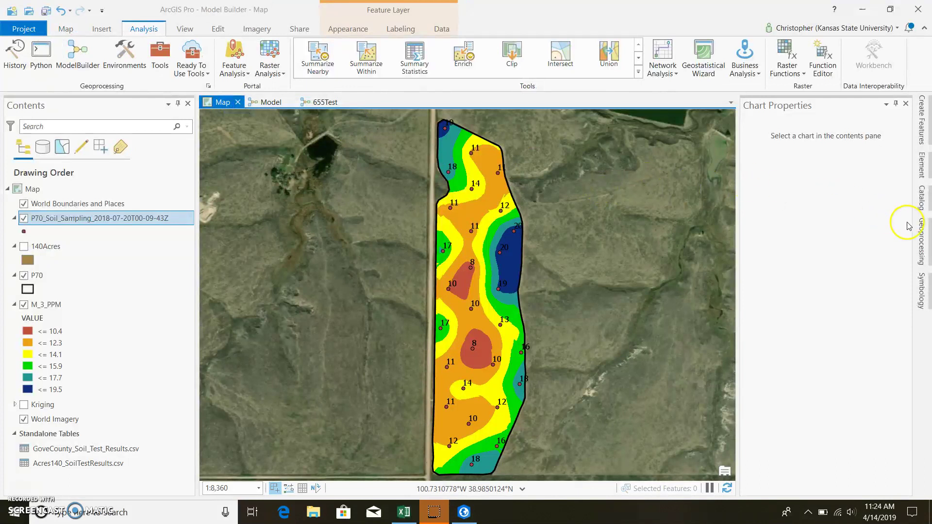
Run 655Test with Melich3 M_3_PPM, CropRemoval 33, YearstoBuild 6 and RoundingFactor 15.
left_click(922, 234)
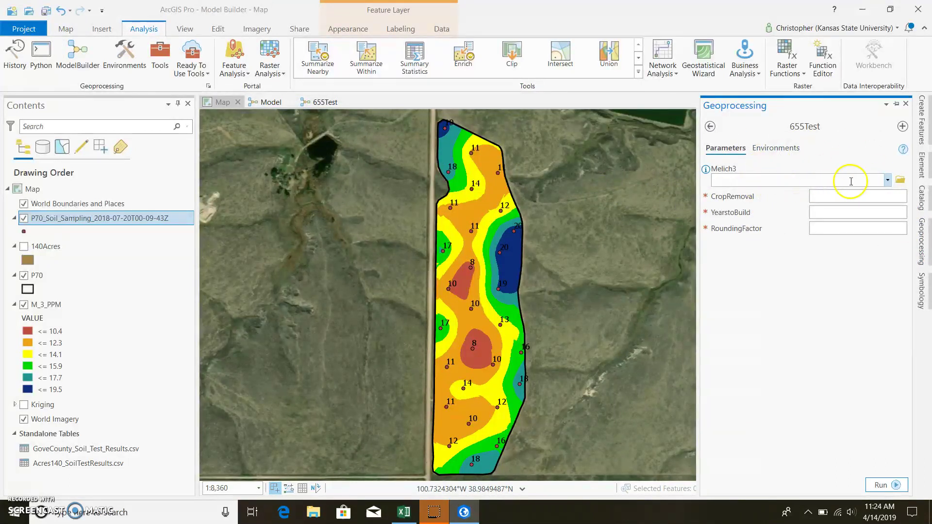
left_click(887, 180)
left_click(847, 191)
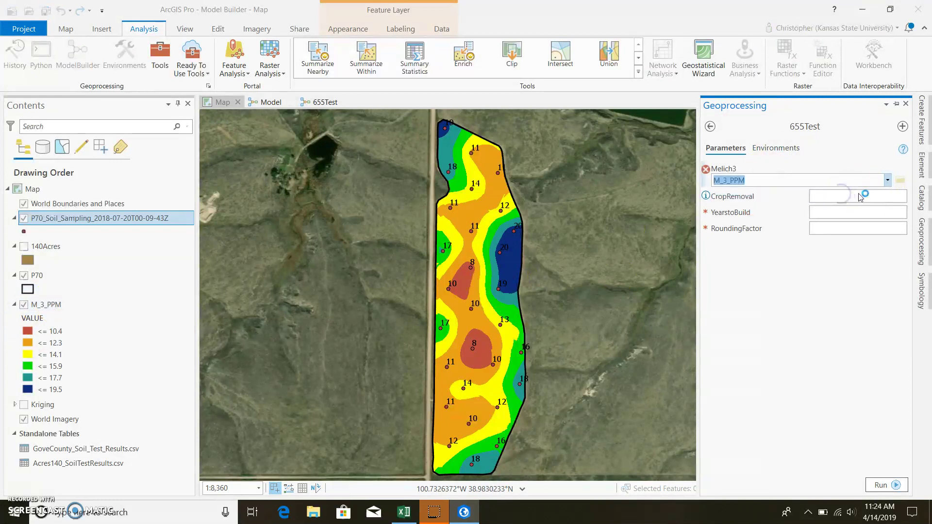
left_click(892, 198)
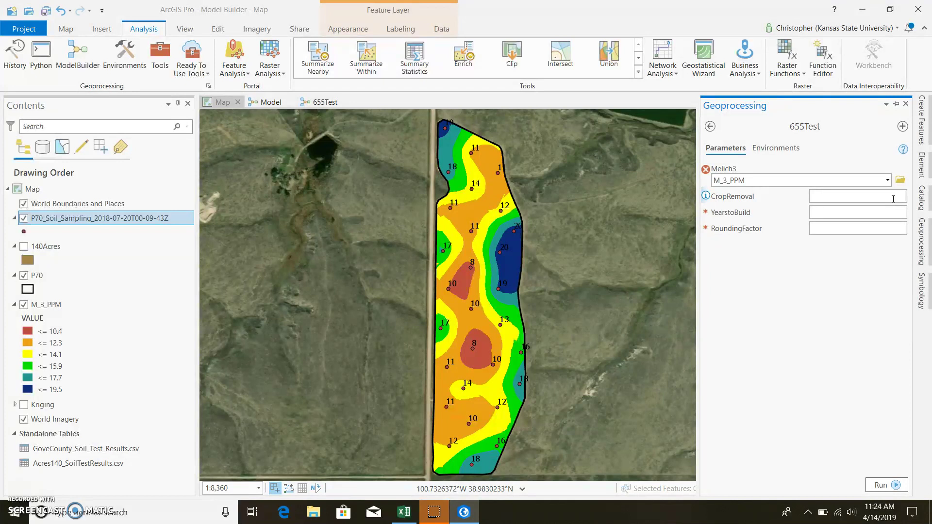
left_click(882, 211)
left_click(881, 228)
left_click(898, 273)
left_click(884, 485)
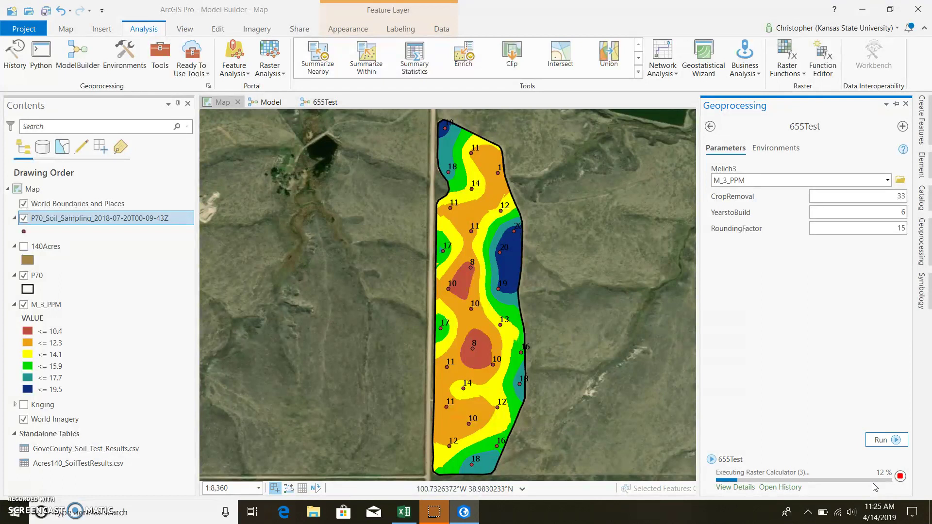
Refresh Model Builder.gdb in the Catalog pane so the RasterRec raster is listed.
mouse_move(875, 486)
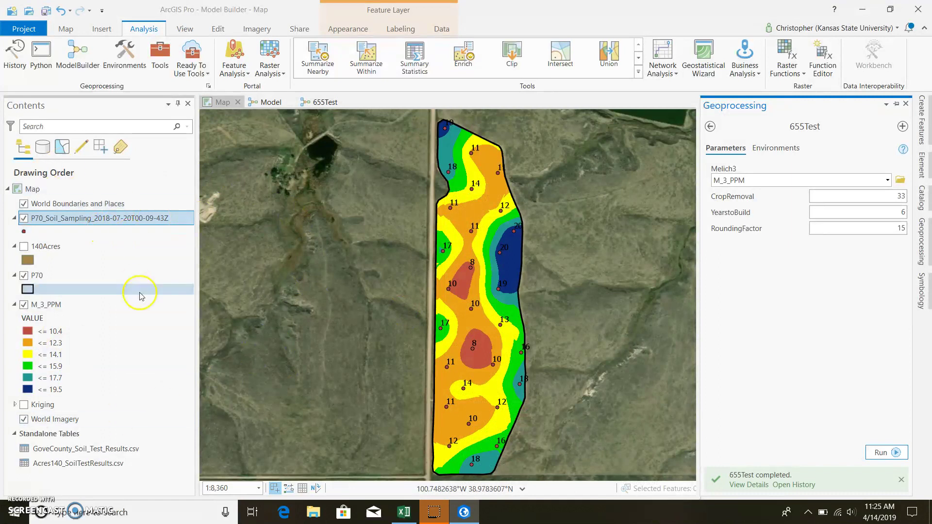
left_click(922, 201)
left_click(808, 209)
left_click(776, 191)
left_click(776, 192)
left_click(825, 206)
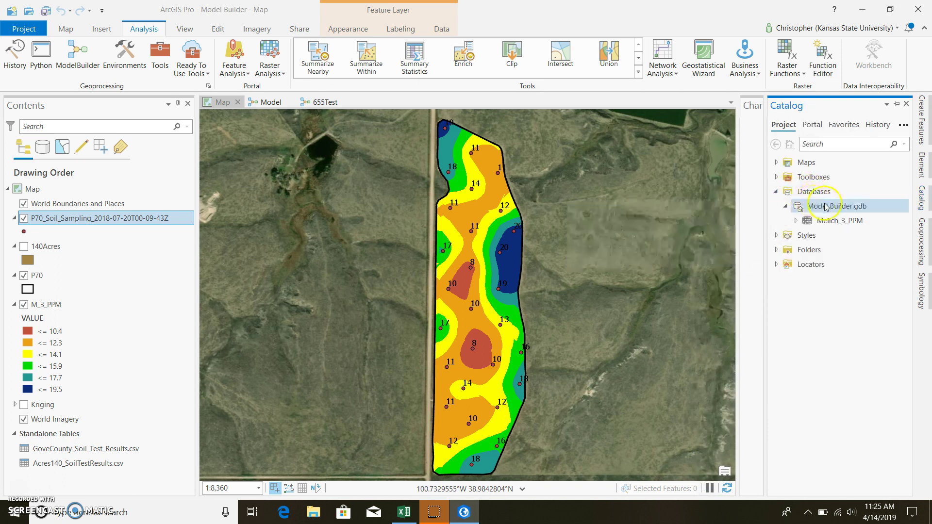
right_click(821, 206)
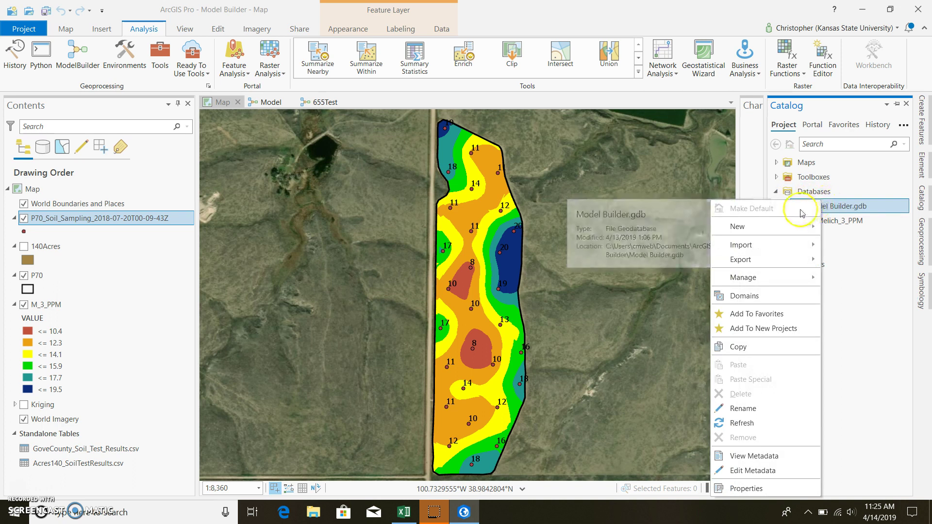
left_click(758, 423)
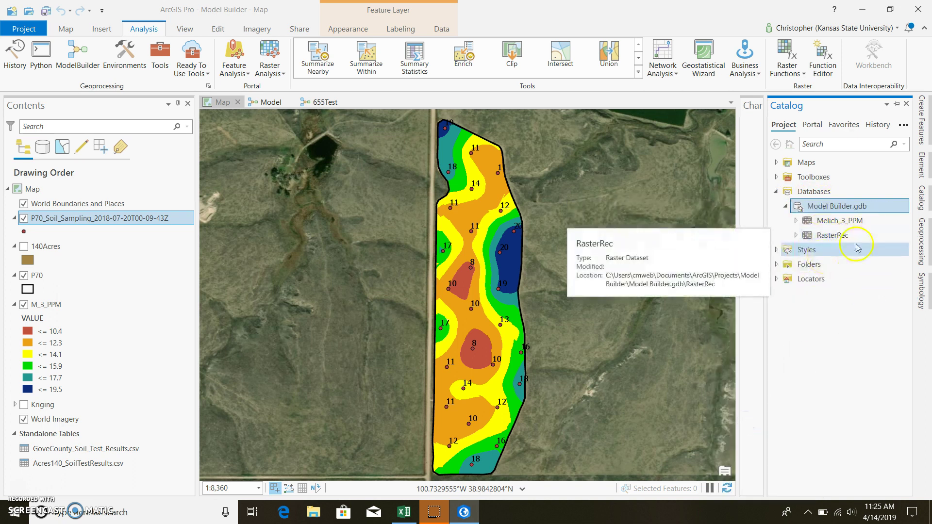
right_click(835, 237)
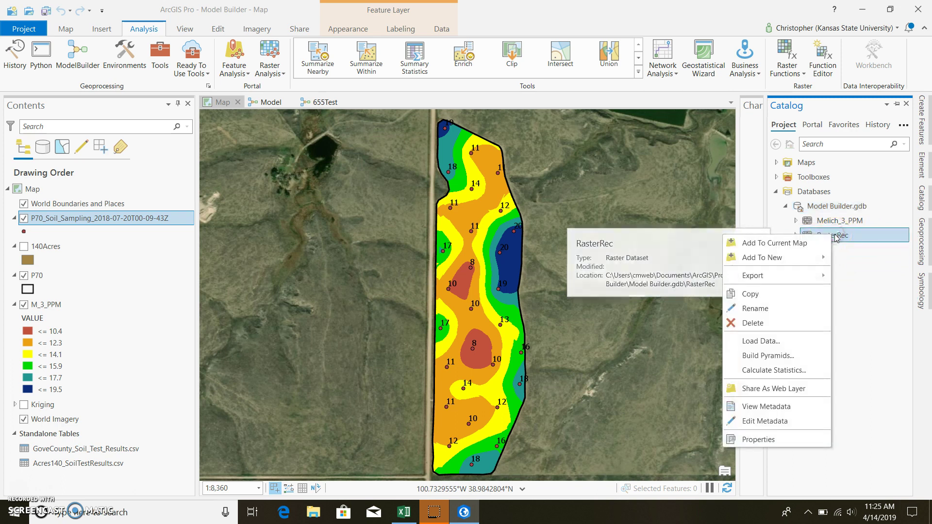
Add RasterRec to the map, then permanently delete it from Model Builder.gdb.
left_click(797, 248)
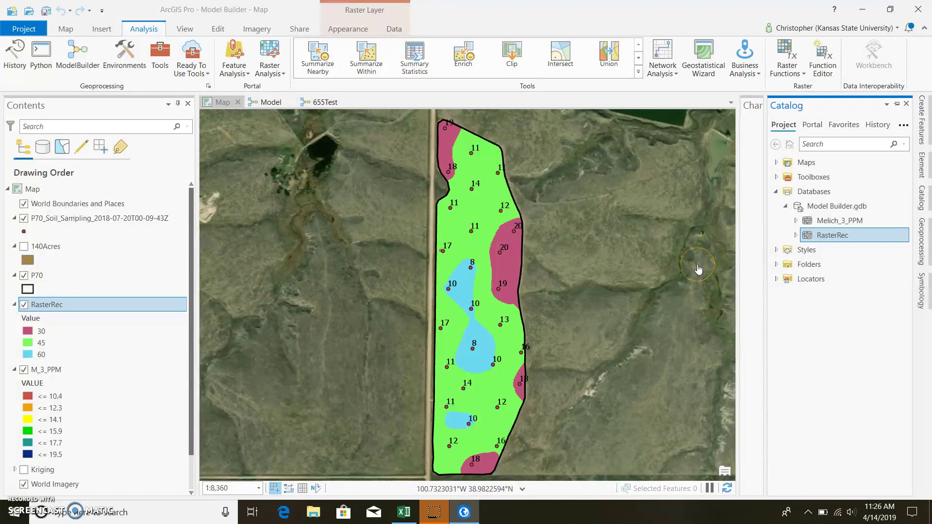
left_click(867, 238)
right_click(866, 238)
left_click(810, 327)
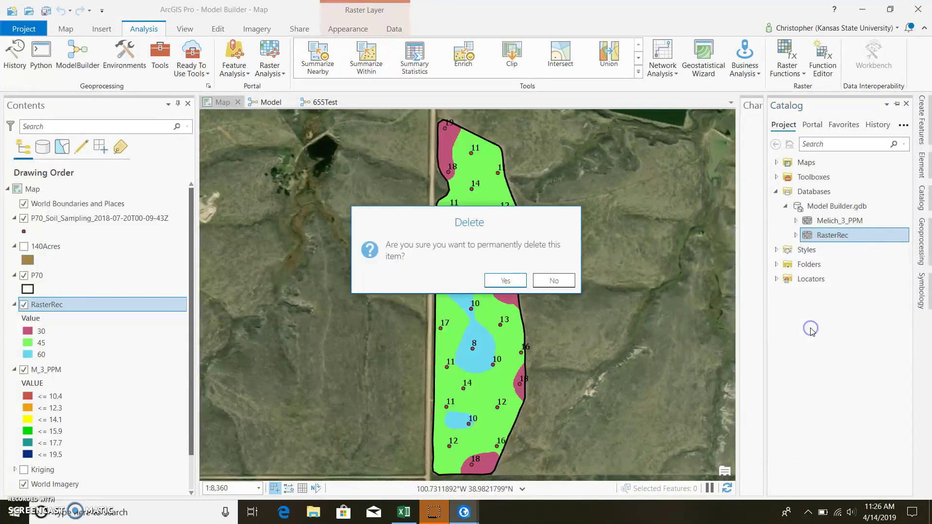
left_click(507, 280)
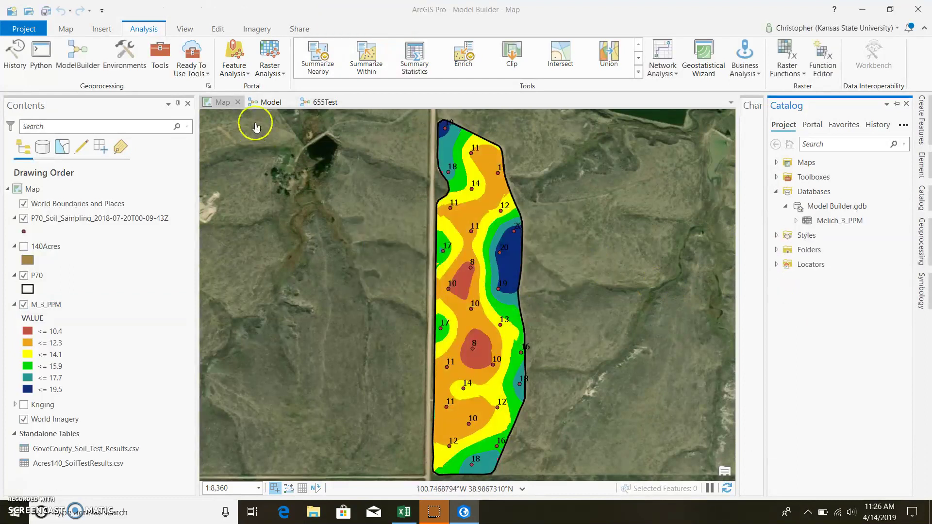
left_click(268, 101)
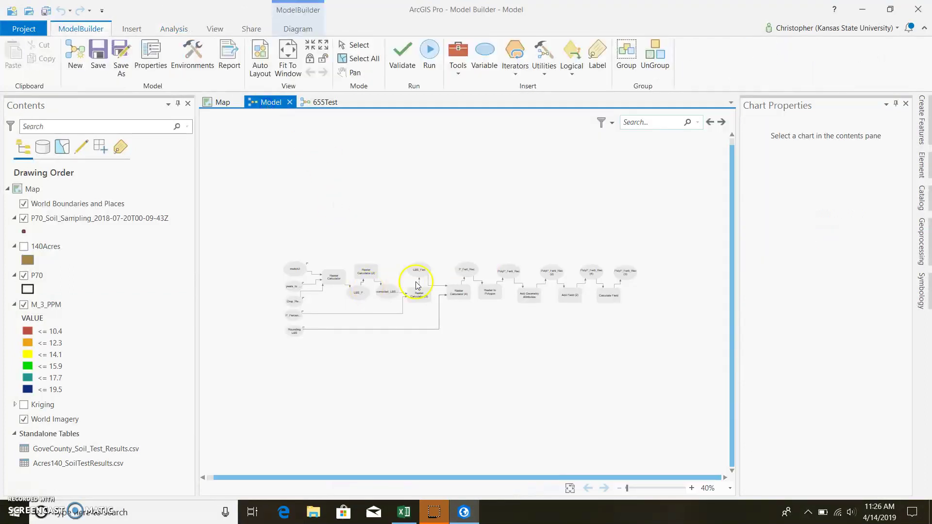
scroll(417, 286, "up", 5)
scroll(416, 285, "down", 6)
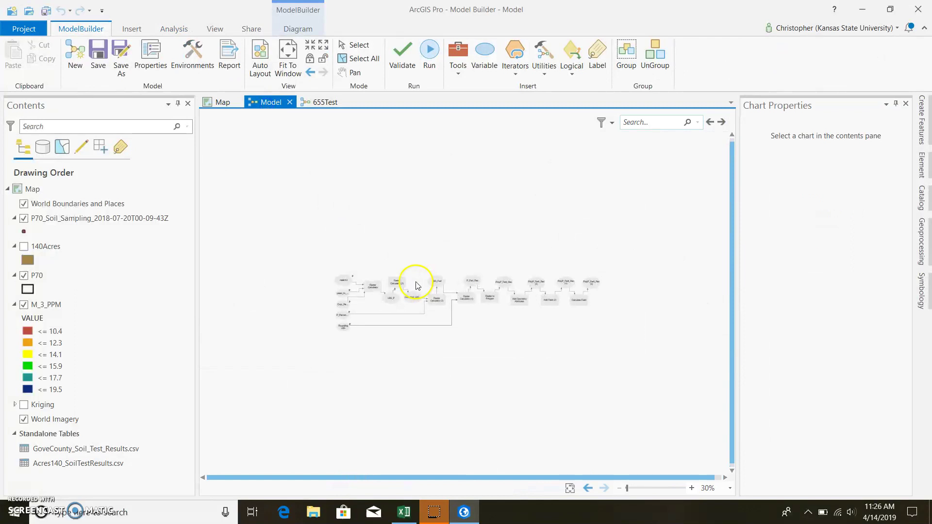
scroll(454, 307, "up", 3)
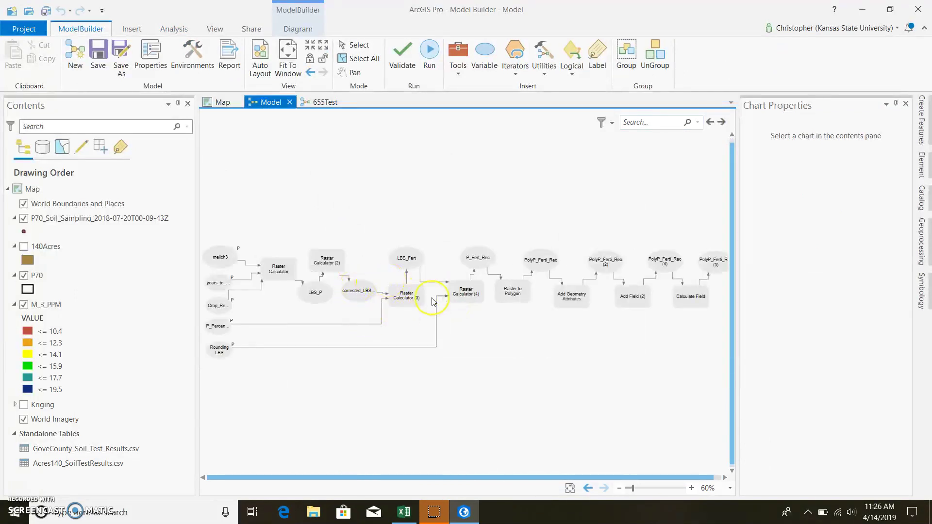
mouse_move(400, 303)
mouse_move(699, 292)
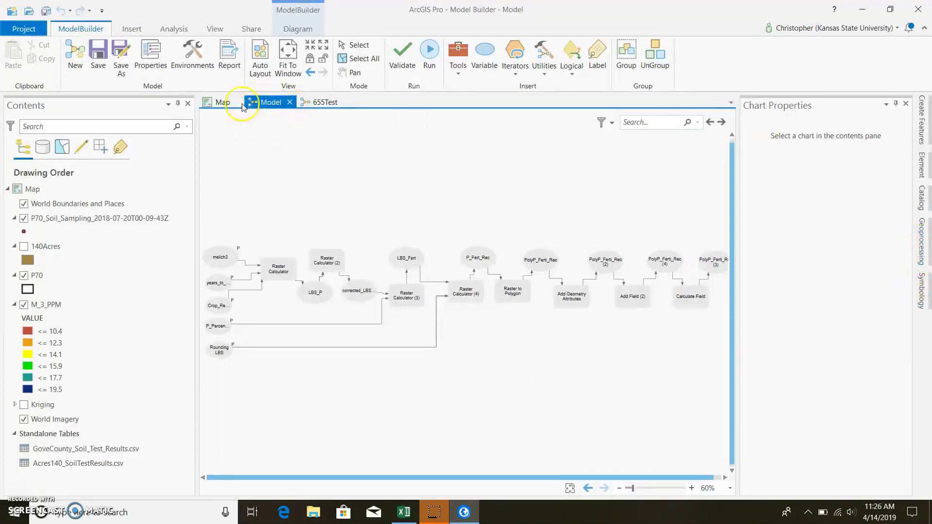
left_click(219, 102)
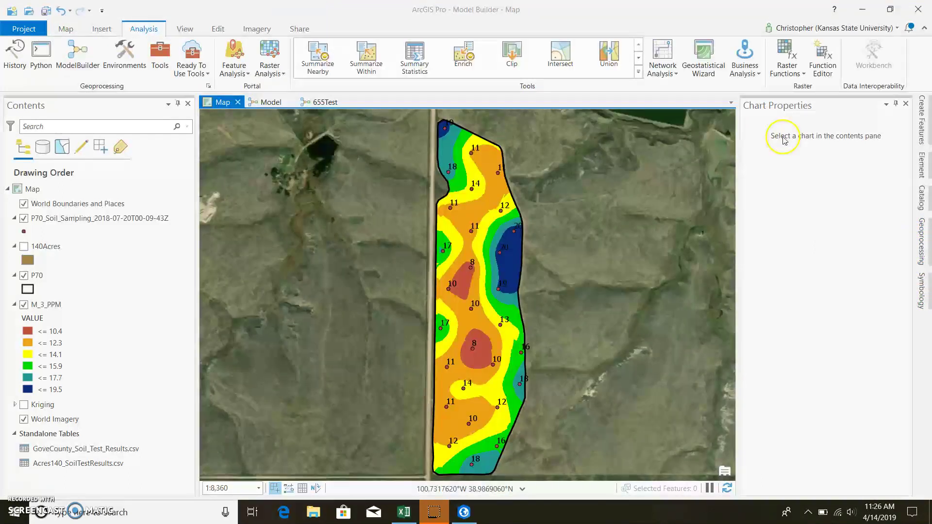
Fill the Model tool: M_3_PPM, years_to_build 4, Crop_Removal 33, P_Percentage 46, Rounding LBS 20.
left_click(920, 250)
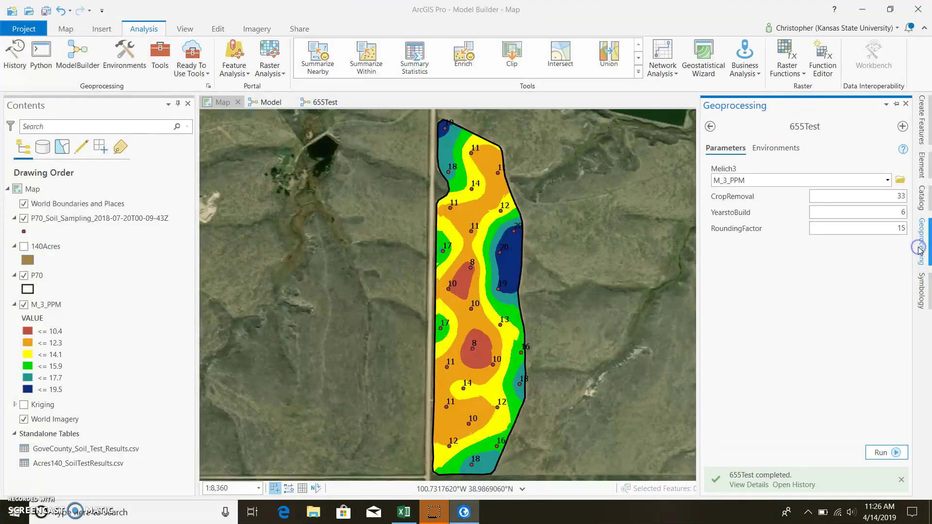
left_click(709, 127)
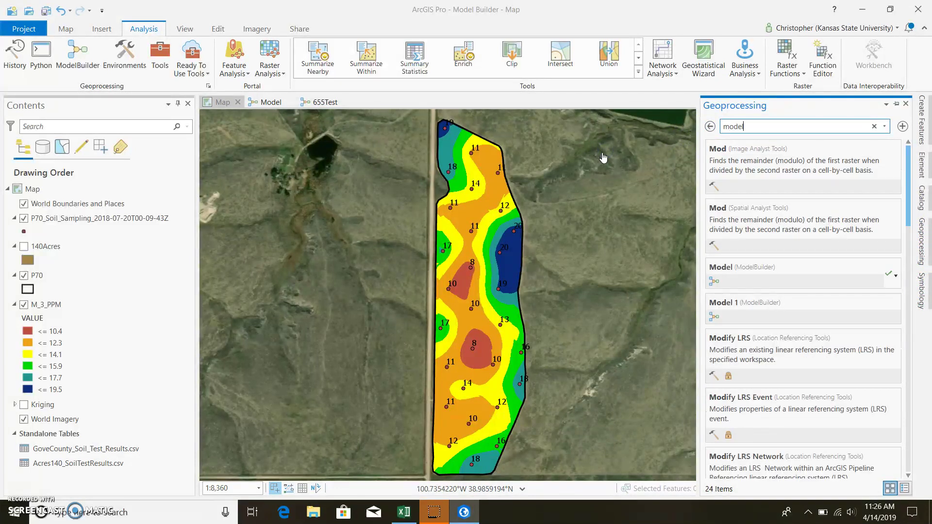
left_click(761, 153)
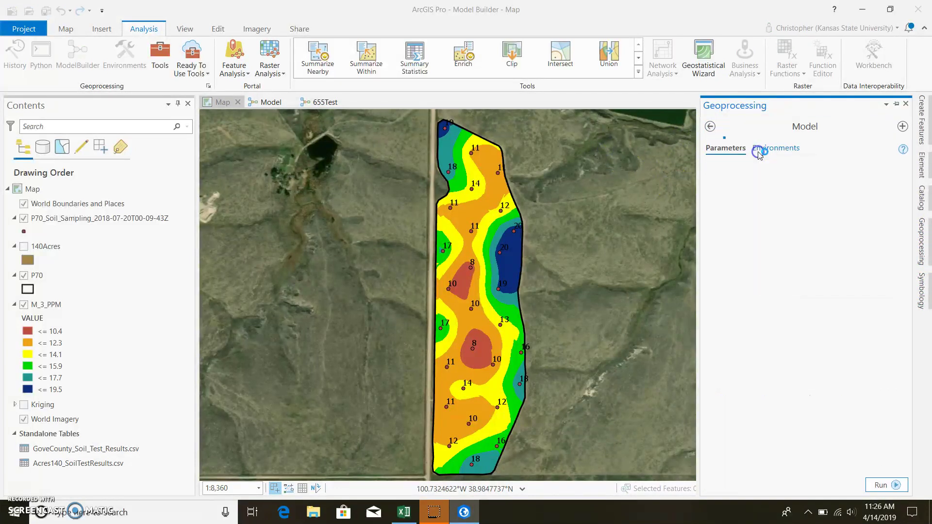
left_click(888, 180)
left_click(857, 195)
left_click(893, 196)
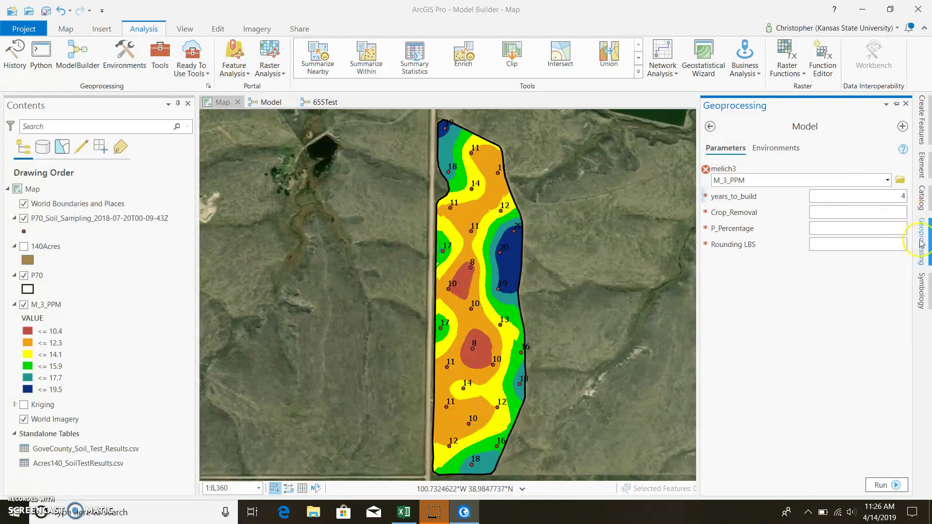
left_click(890, 214)
left_click(873, 320)
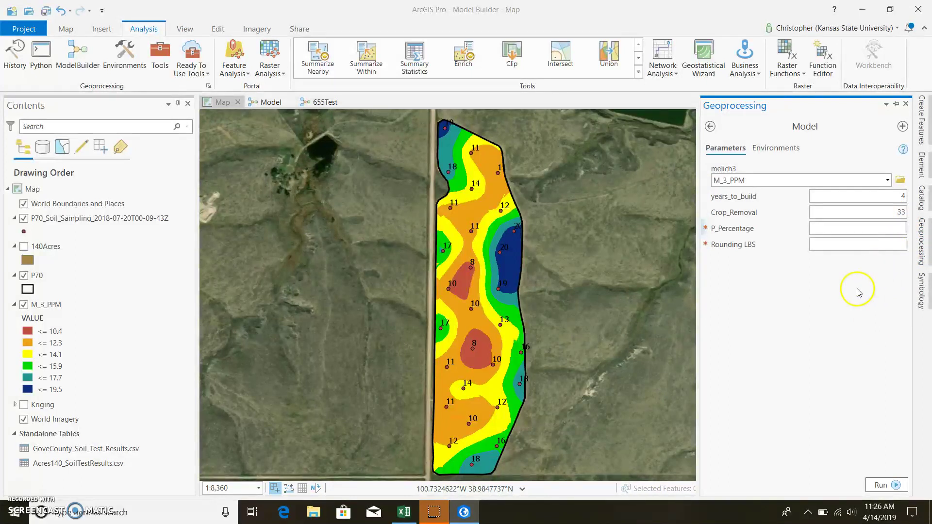
left_click(810, 226)
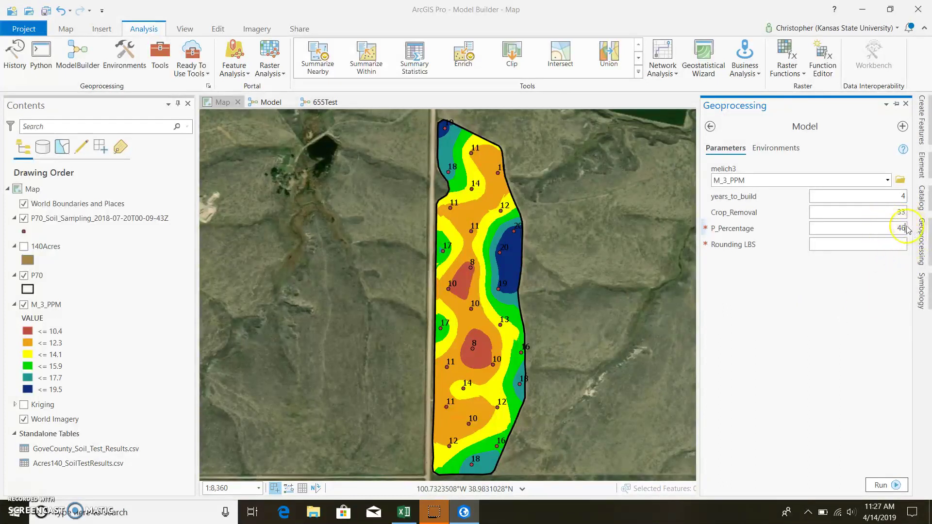
left_click(900, 246)
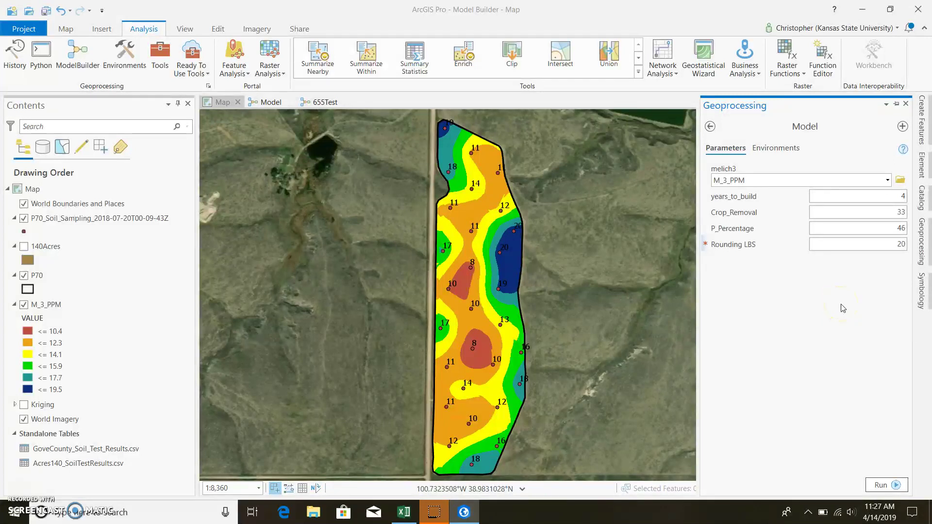
Run the model and refresh Model Builder.gdb in Catalog so its new output appears.
left_click(880, 485)
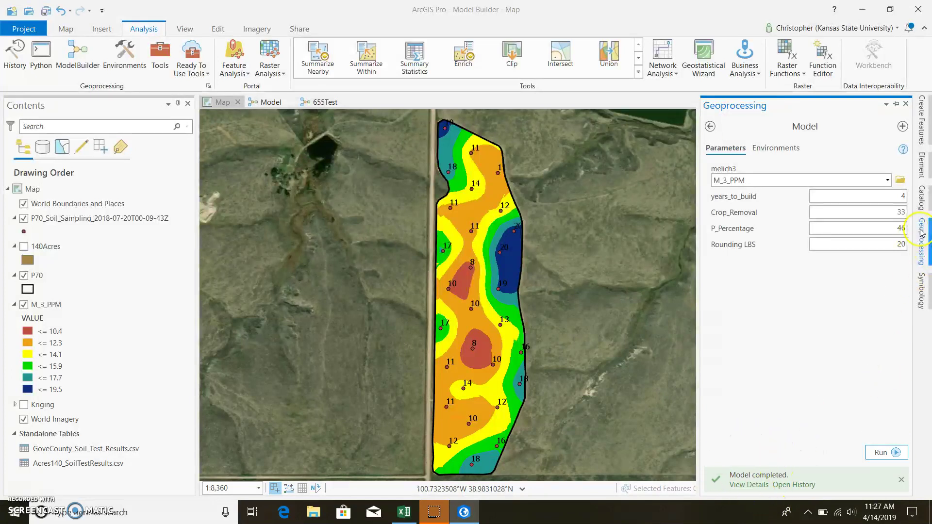
left_click(922, 199)
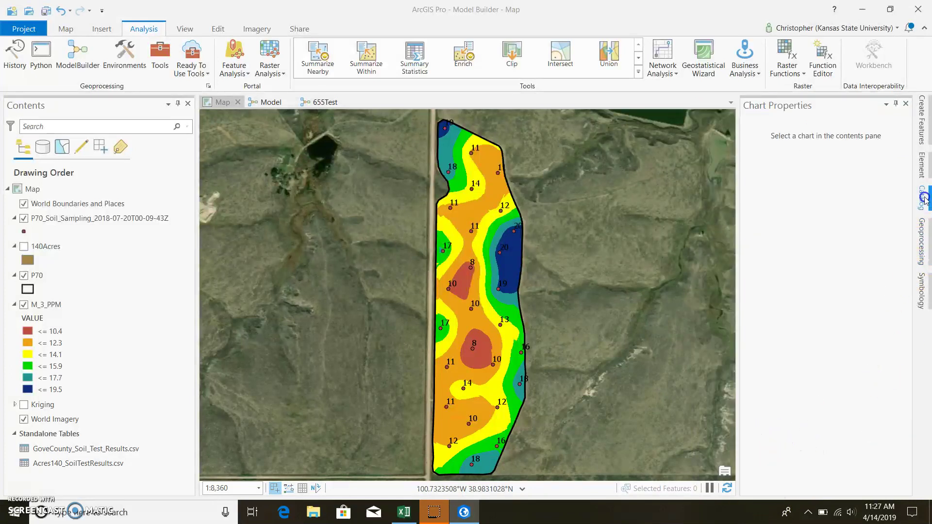
left_click(796, 210)
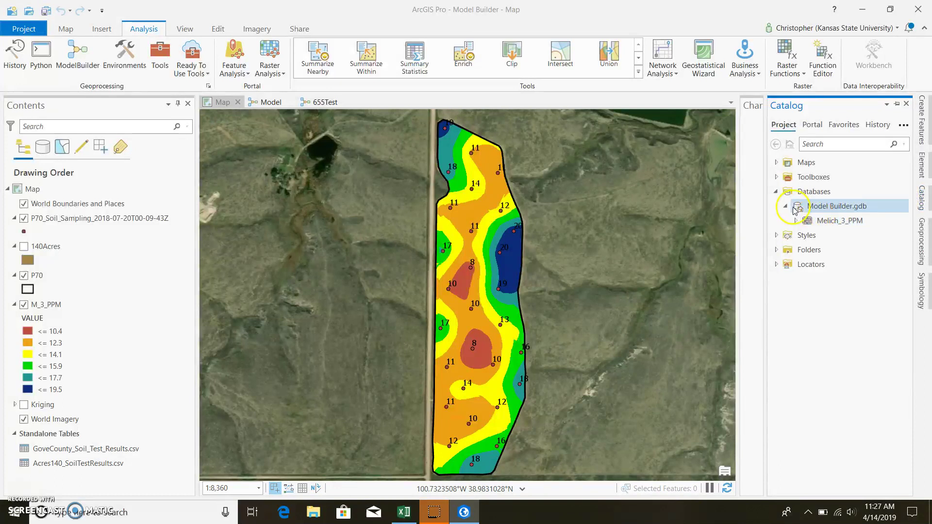
right_click(830, 205)
left_click(764, 427)
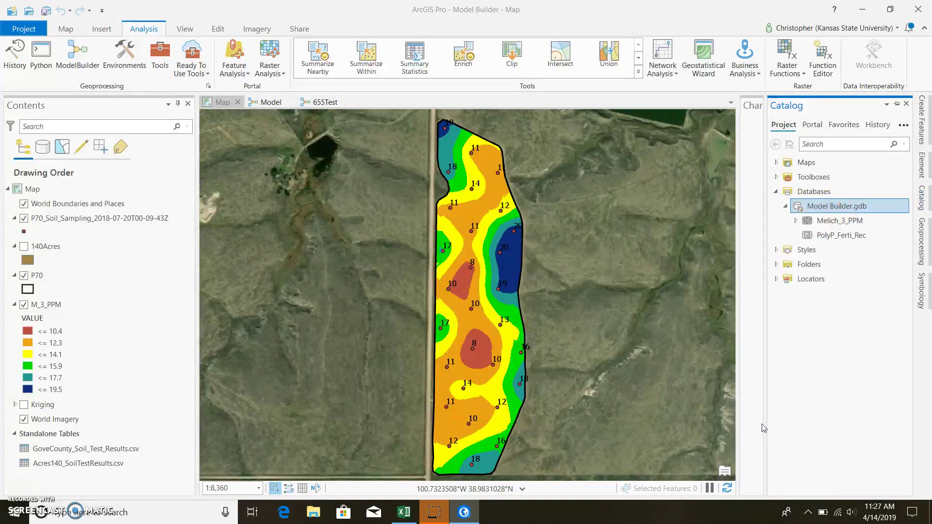
Add the PolyP_Ferti_Rec feature class to the current map as a layer.
right_click(840, 235)
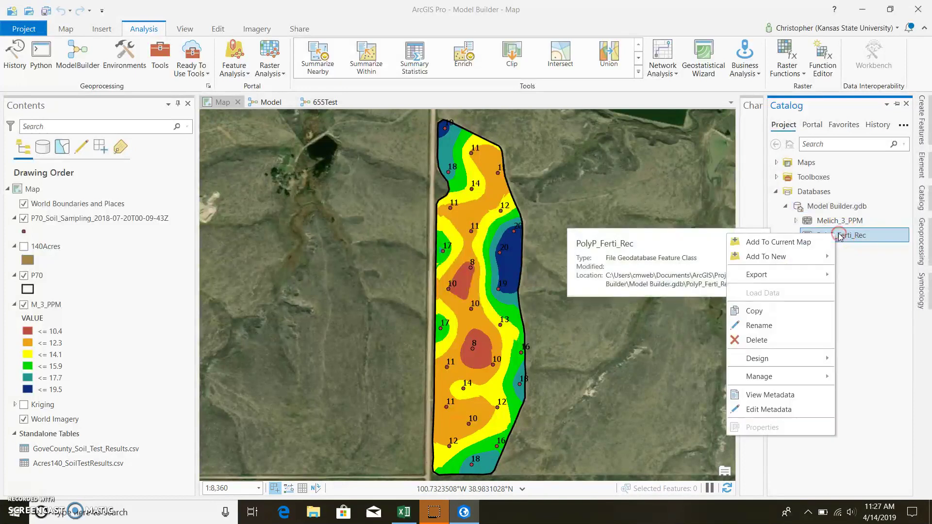
left_click(806, 241)
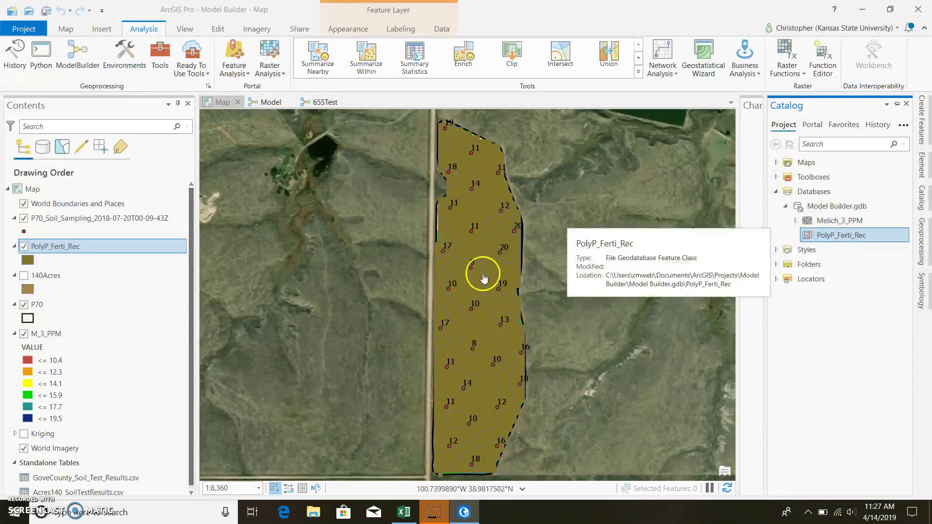
right_click(103, 246)
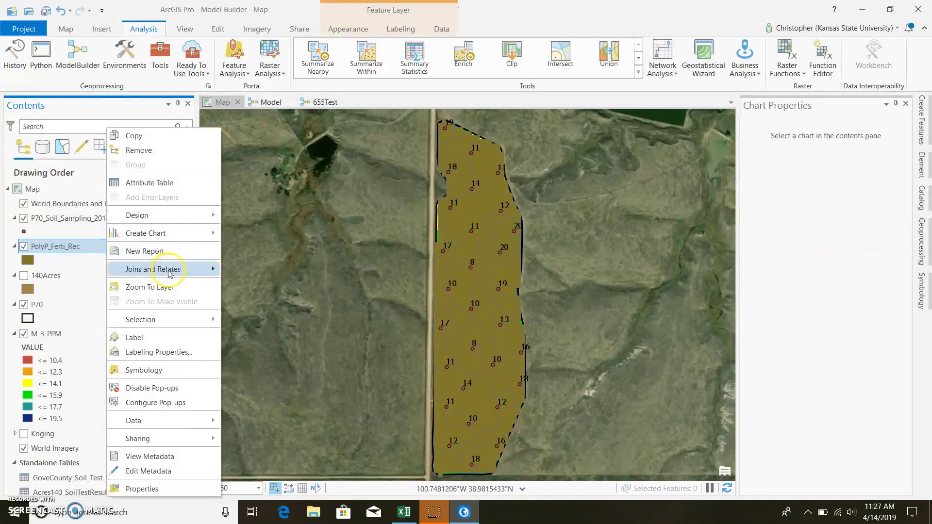
Symbolize PolyP_Ferti_Rec with Unique Values on the gridcode field, giving classes 60 to 180.
left_click(166, 372)
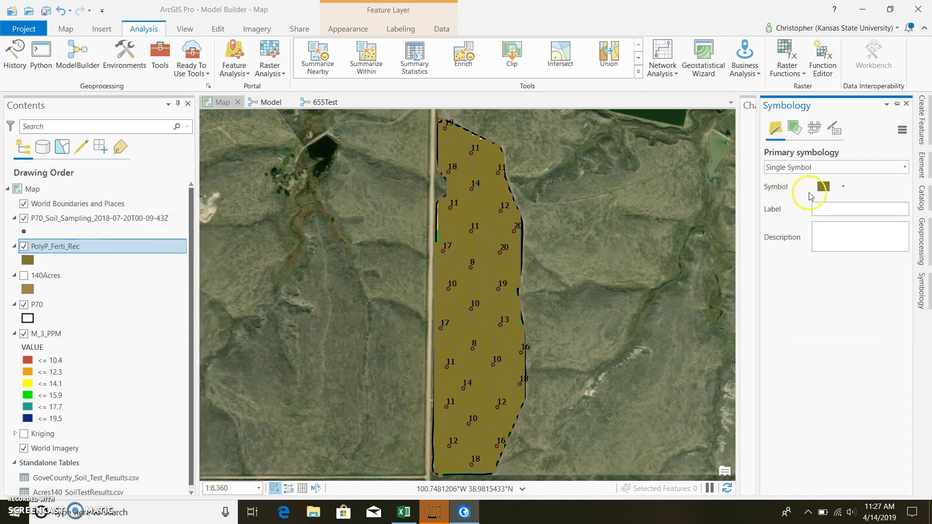
left_click(911, 166)
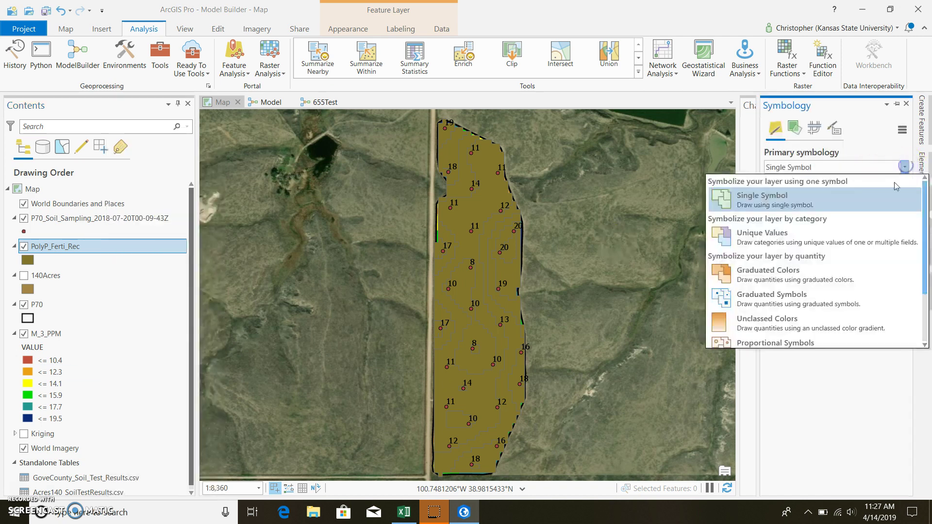
left_click(871, 238)
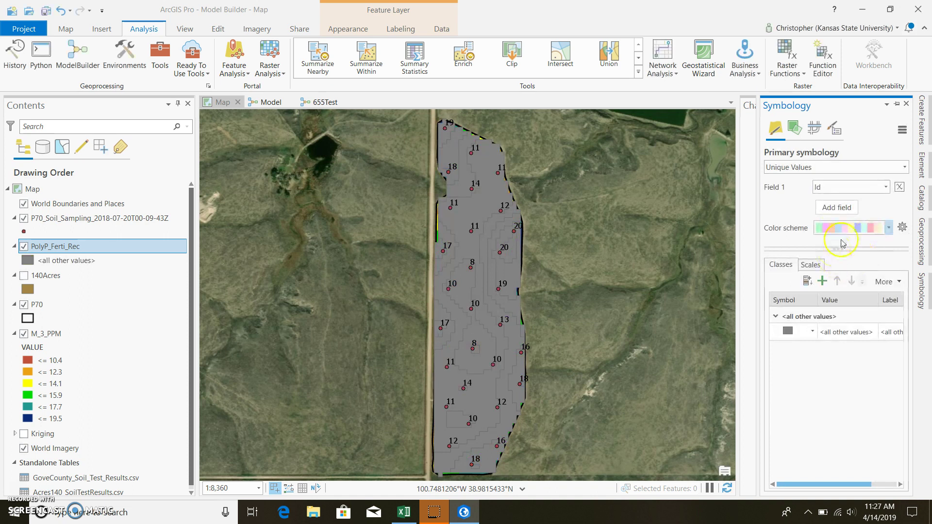
left_click(886, 187)
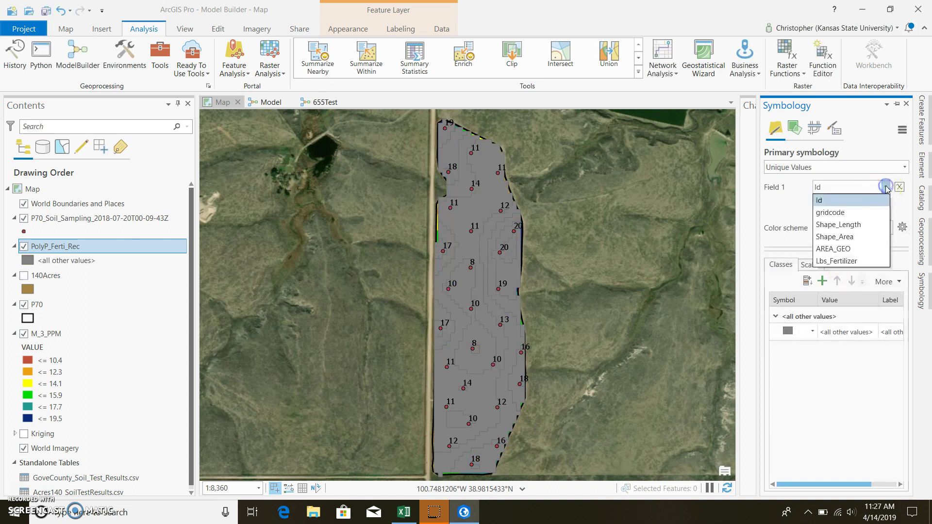
left_click(874, 213)
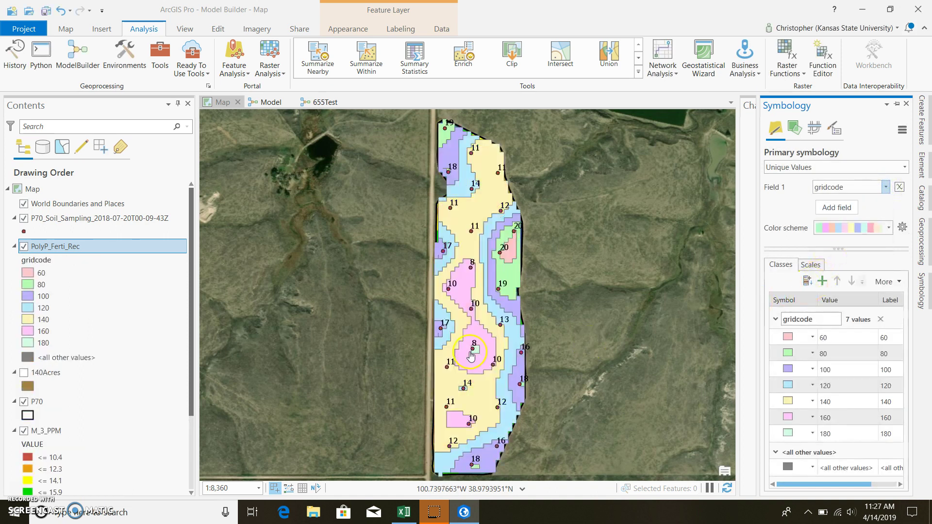